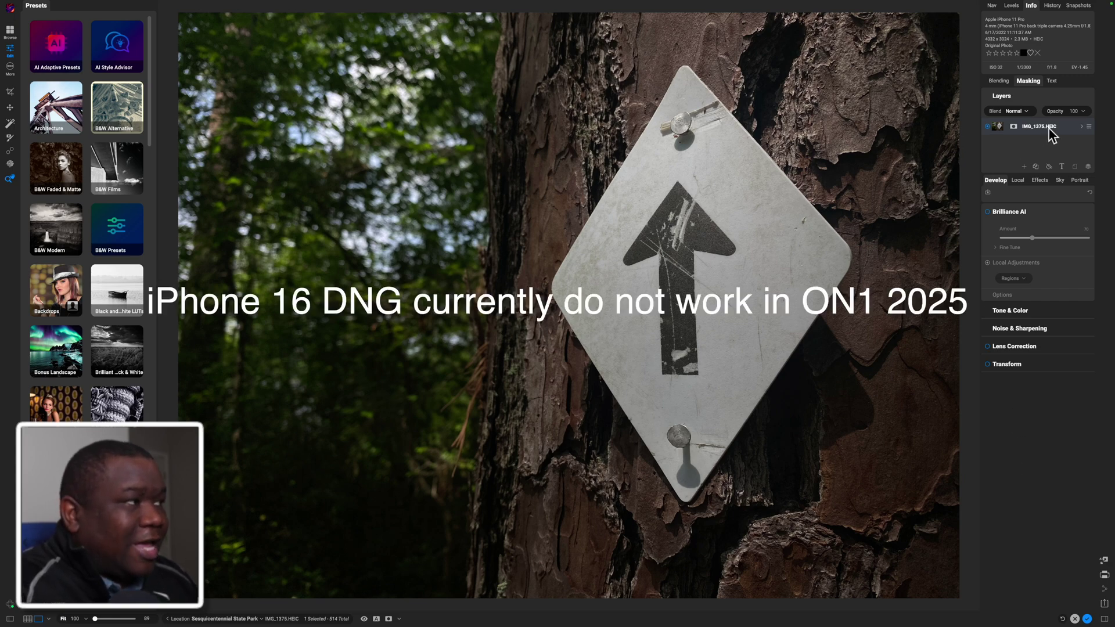
Turn on Brilliance AI with the AI Auto method, keeping Tone and Color Amount at 100.
scroll(1023, 209, "up", 3)
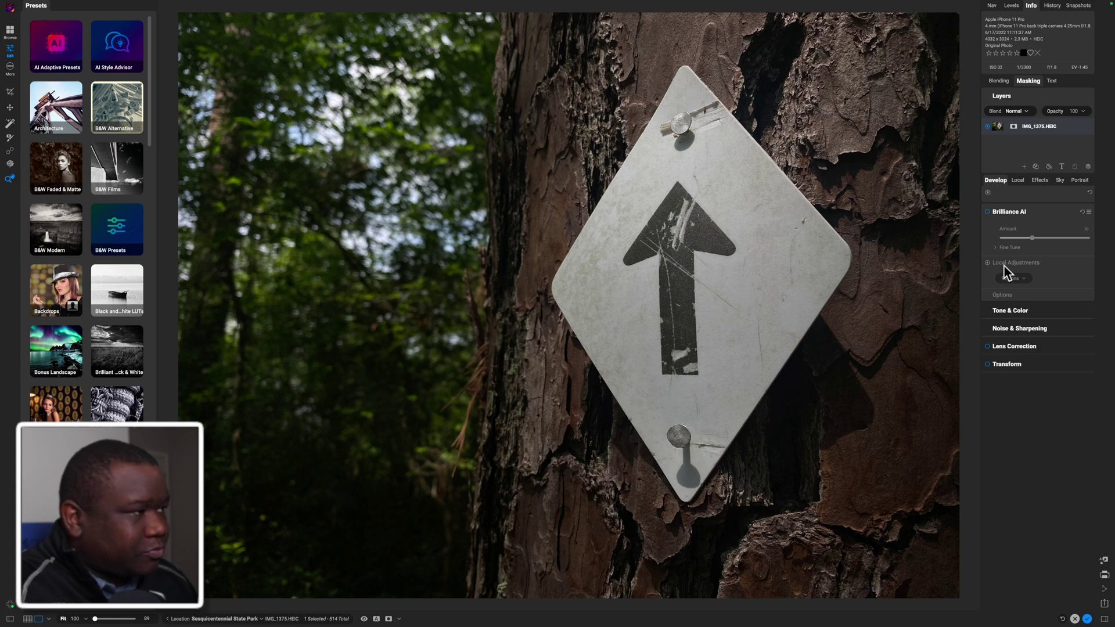
left_click(988, 213)
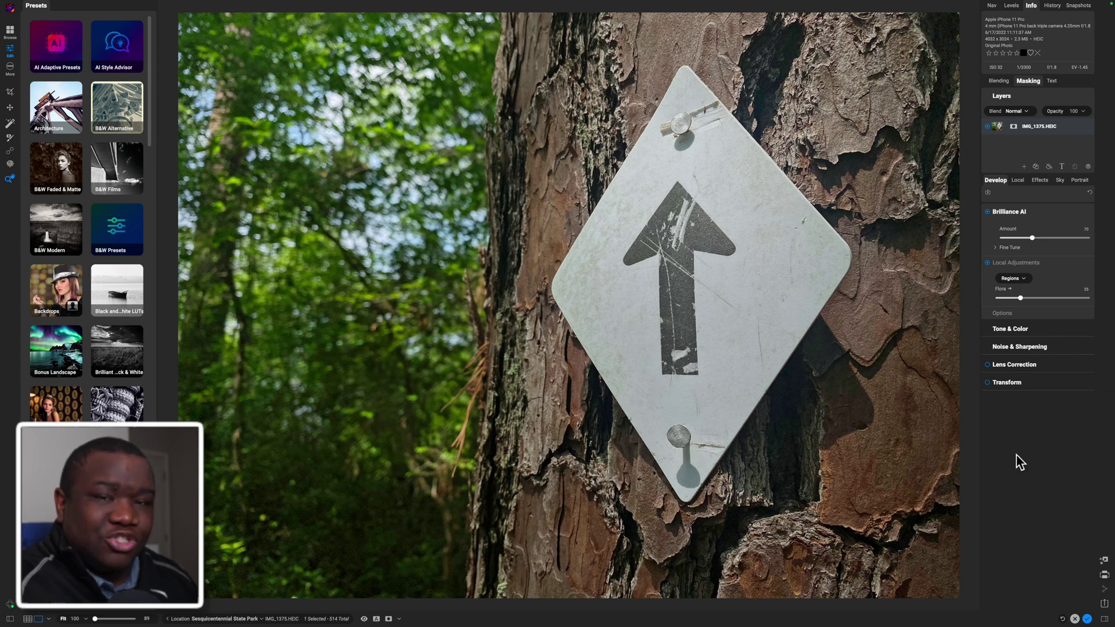
left_click(996, 248)
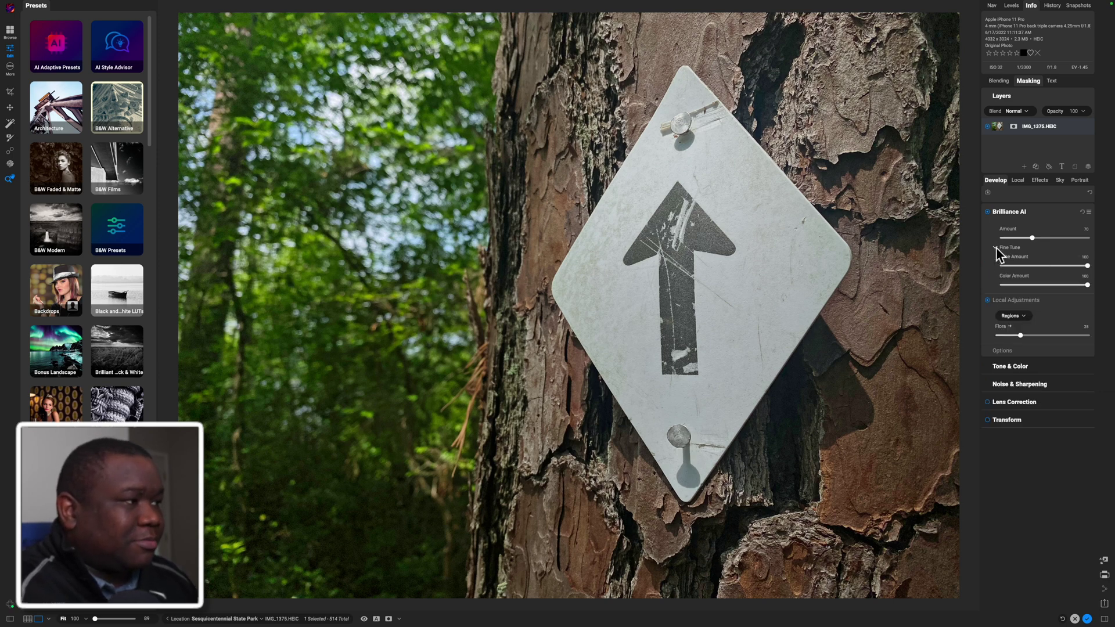
left_click(1002, 351)
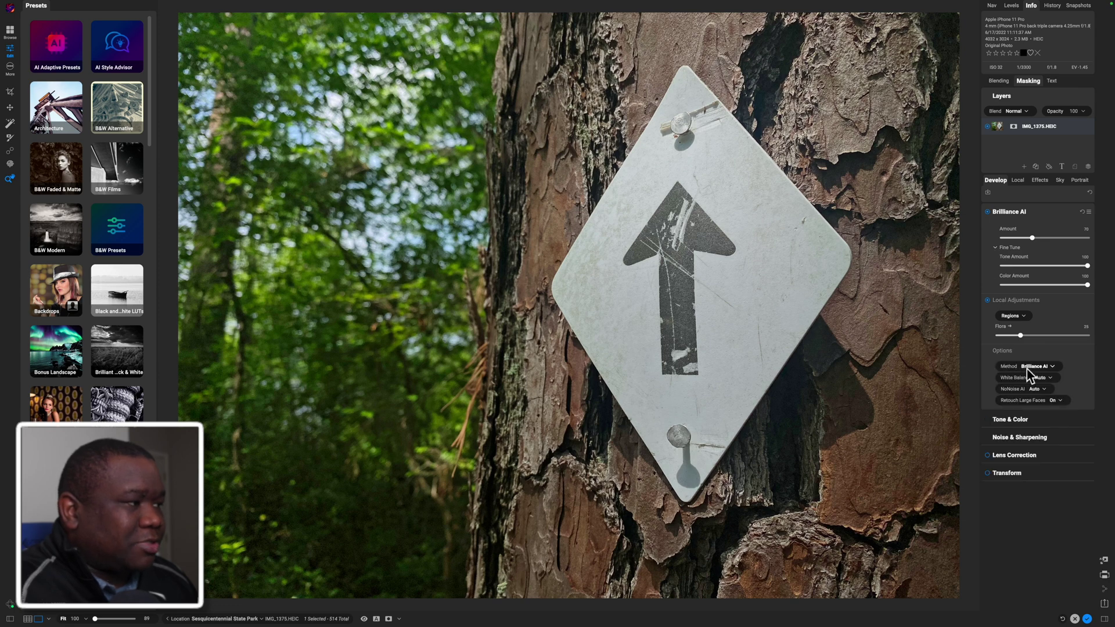
left_click(1028, 366)
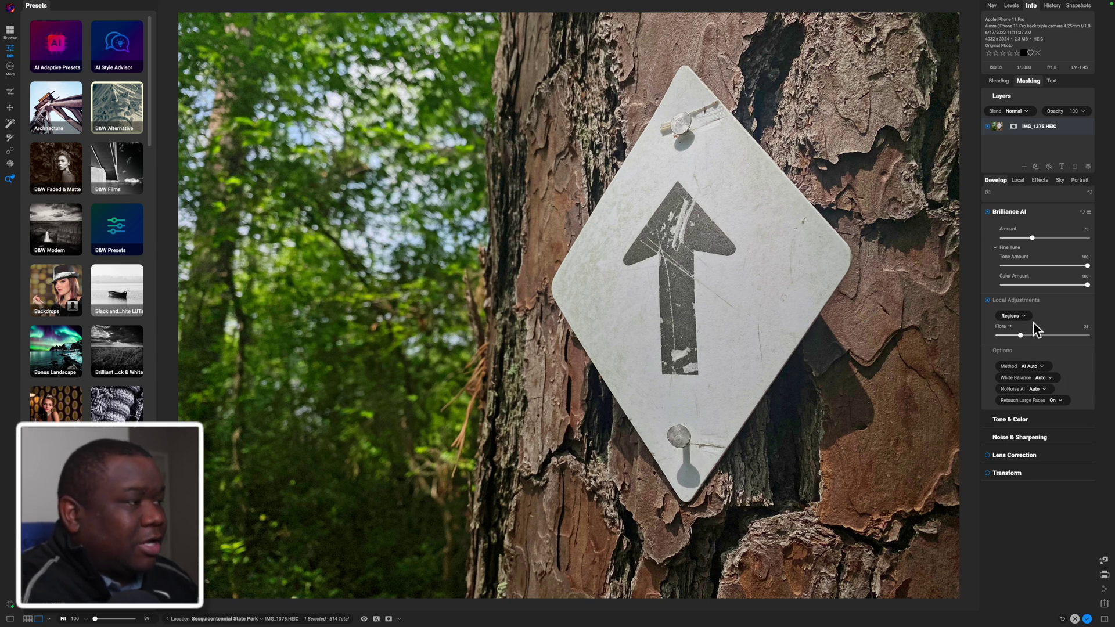
left_click(1025, 301)
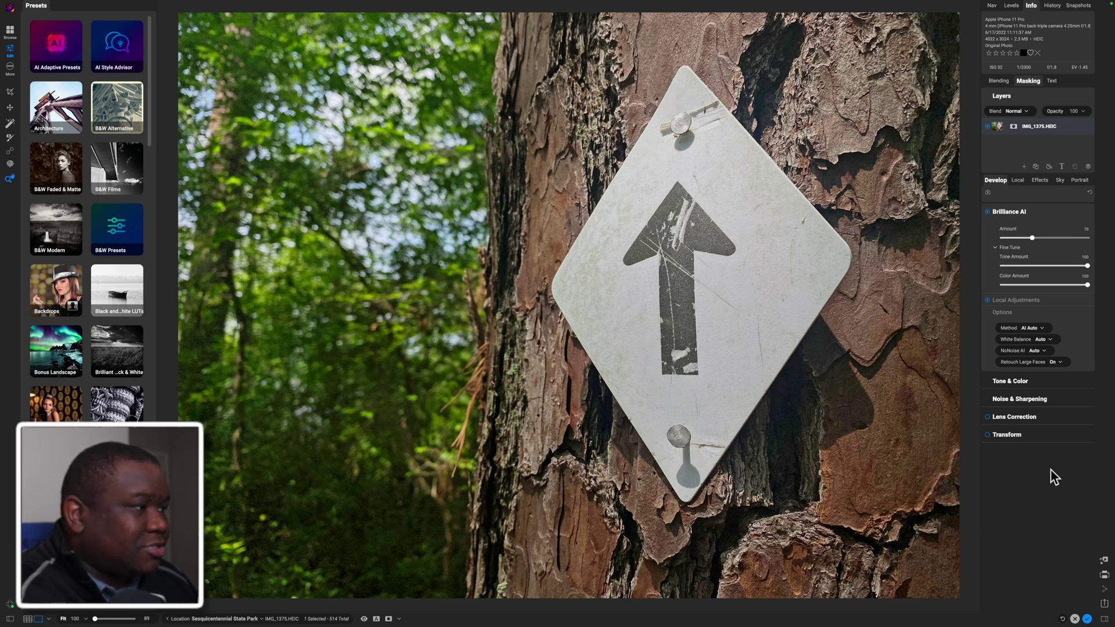
Apply NoNoise AI (Luminance and Color 100) and widen the before/after split to compare.
left_click(1028, 400)
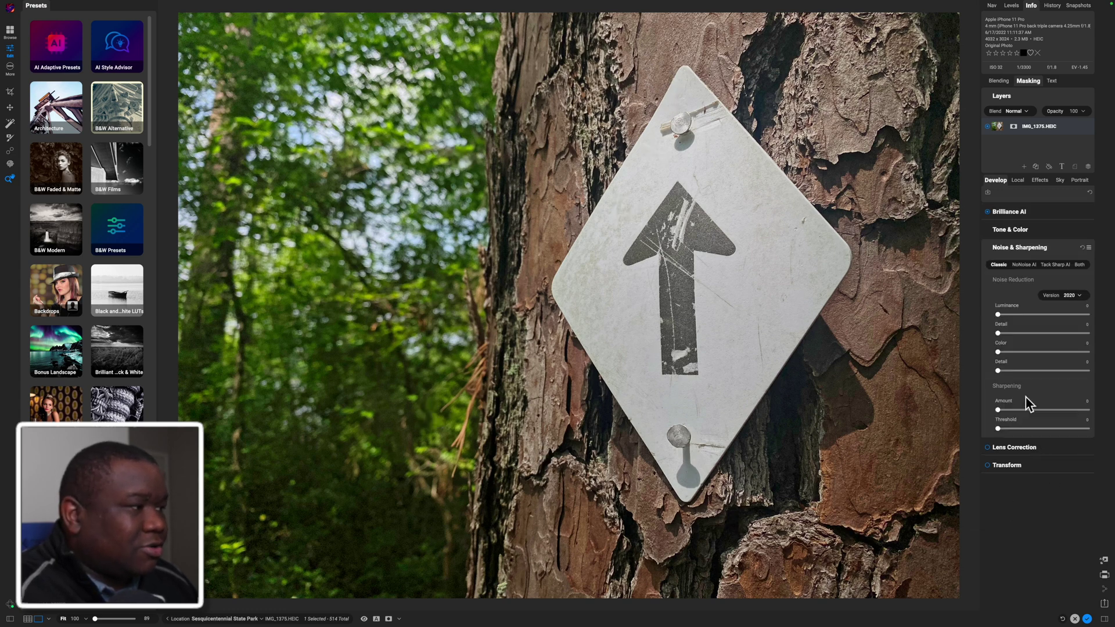
left_click(1025, 266)
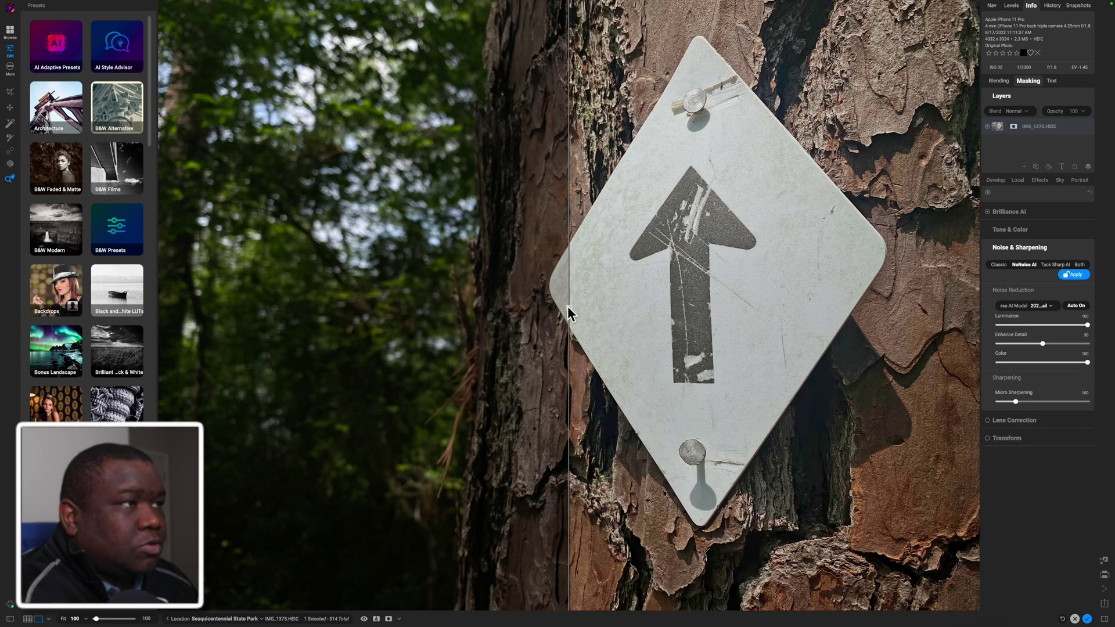
left_click_drag(568, 313, 513, 307)
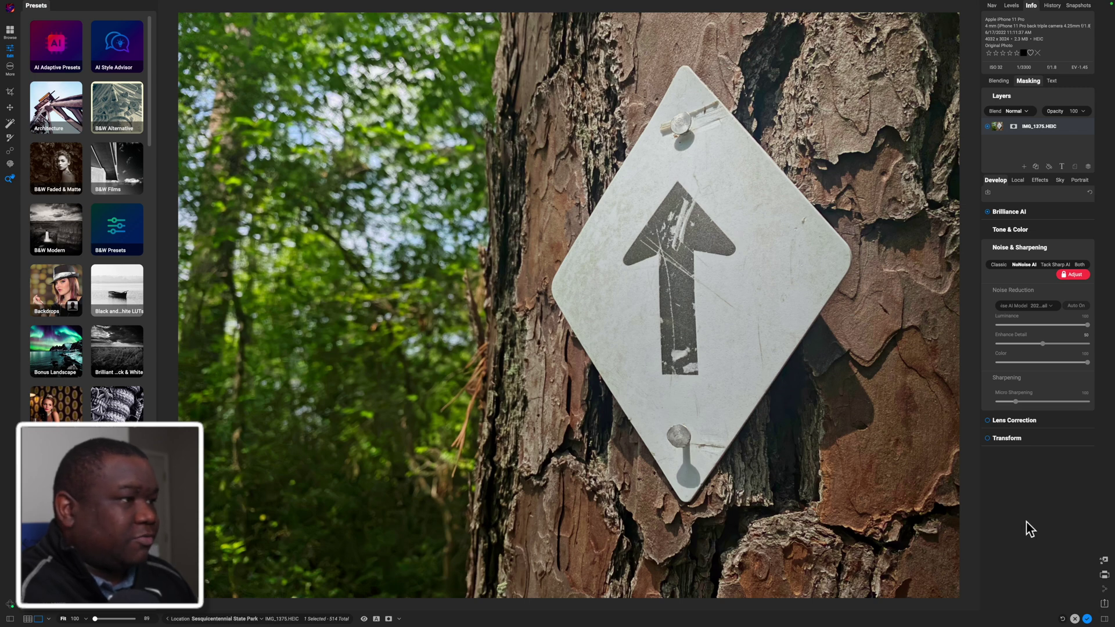
Collapse Noise & Sharpening and compare the original photo with the edited version.
left_click(1038, 248)
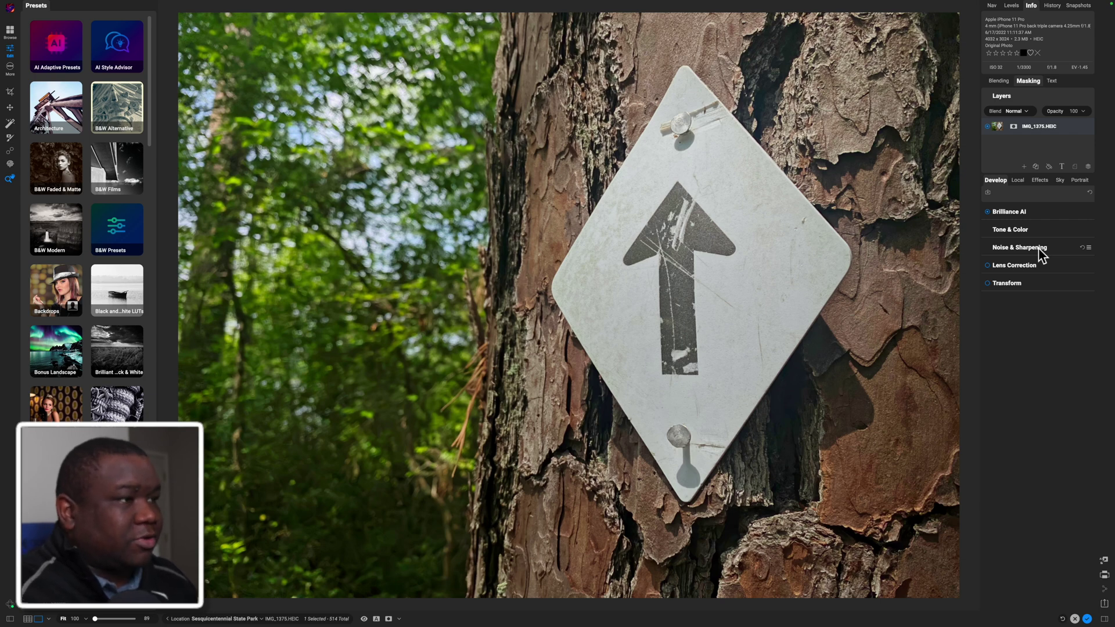
key("super+p")
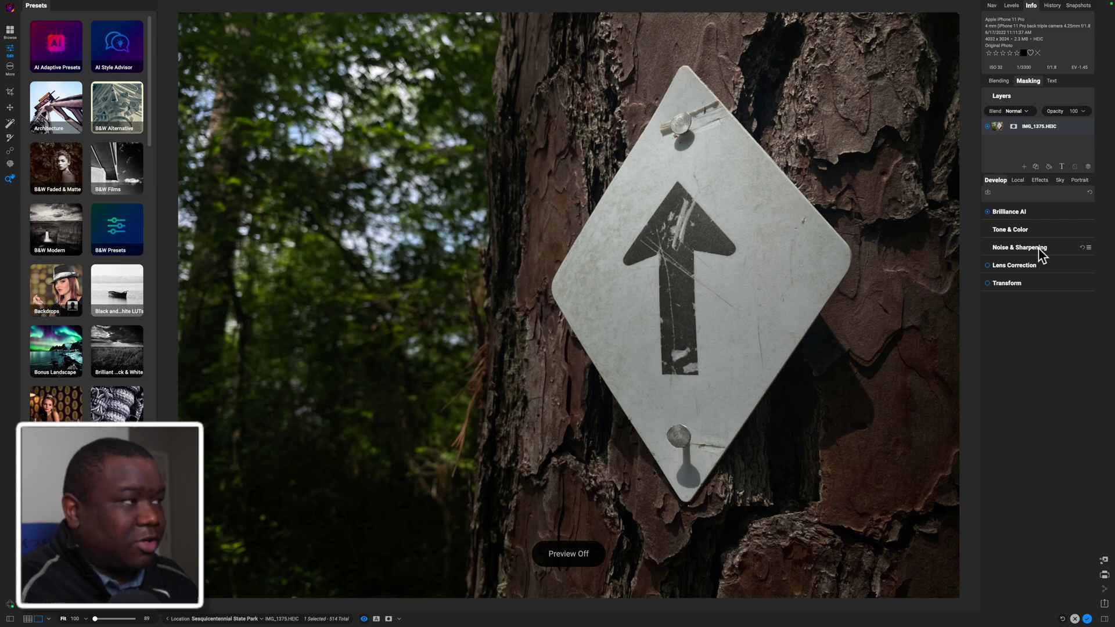
key("super+p")
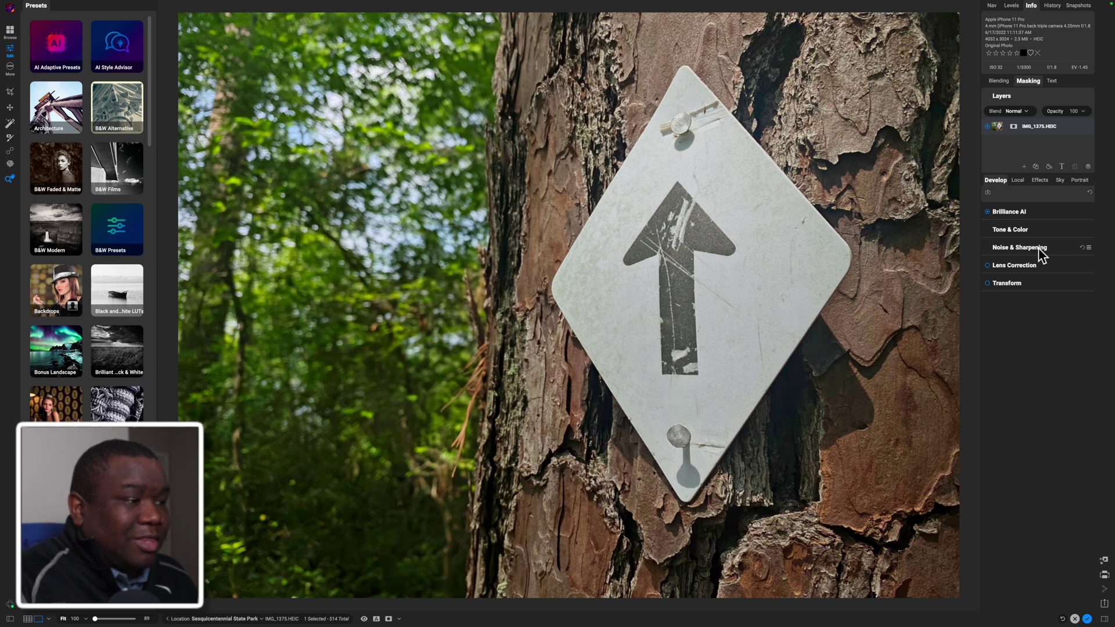
Browse the Effects filter list without adding one, then show the local Brilliance AI – Flora layer.
left_click(1036, 181)
left_click(1040, 212)
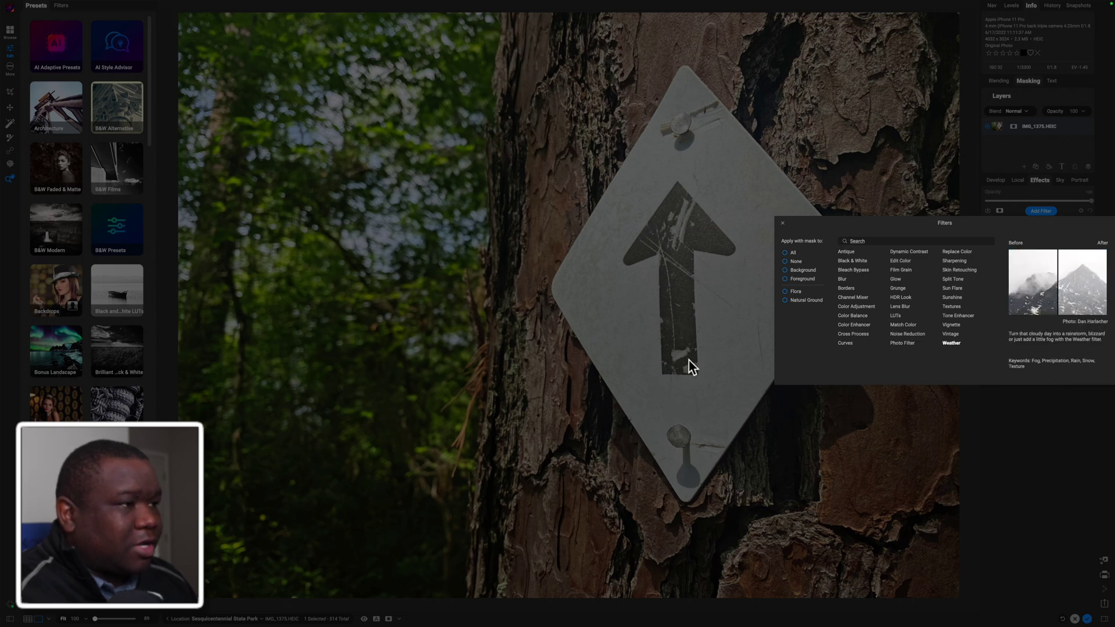
left_click(1040, 212)
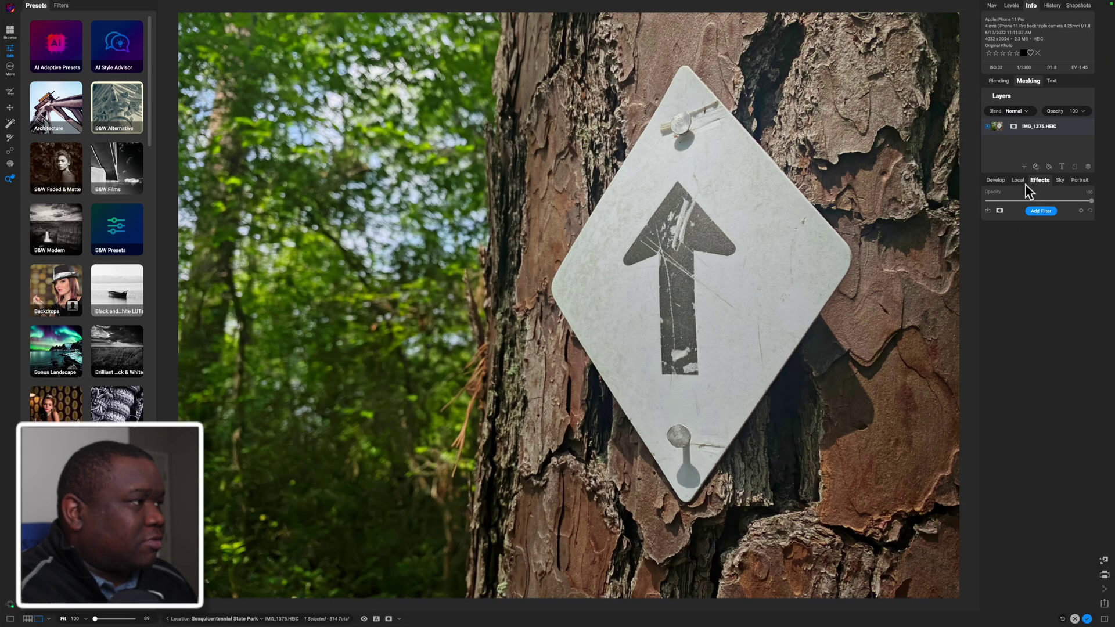
left_click(1017, 180)
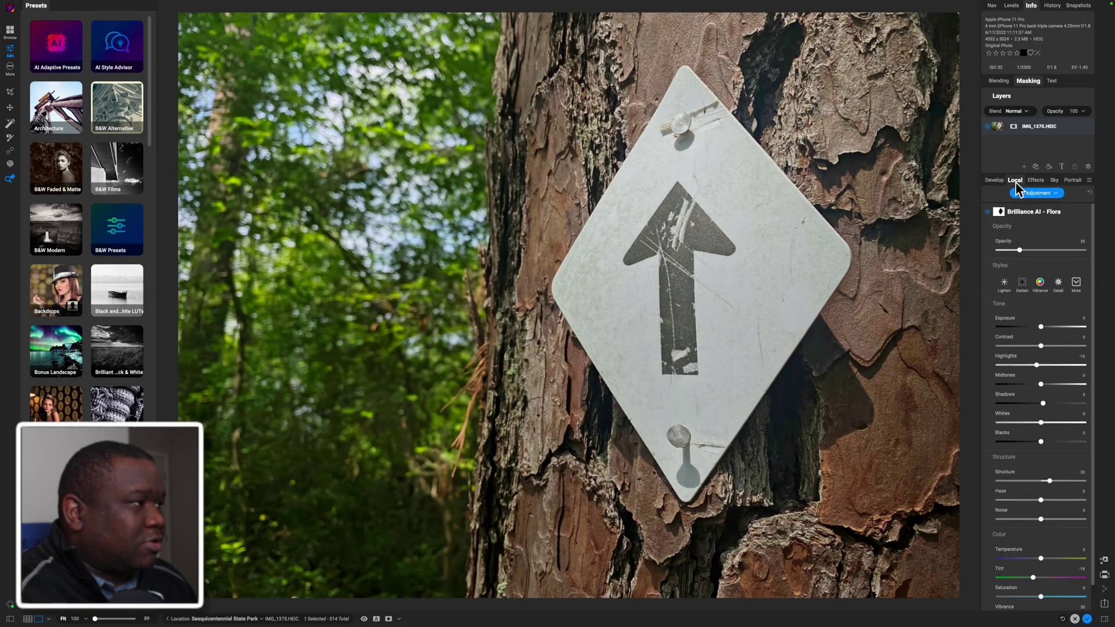
left_click(1026, 212)
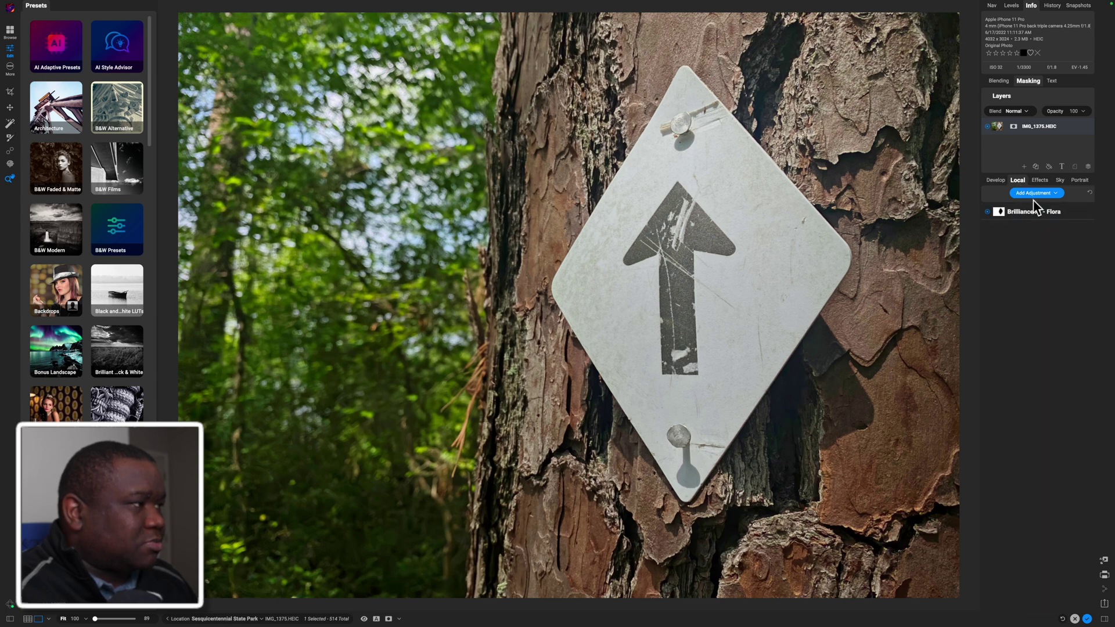
Paint a new lowered-exposure adjustment over the arrow's white scratches, brush size 70, erasing overspill.
left_click(1037, 194)
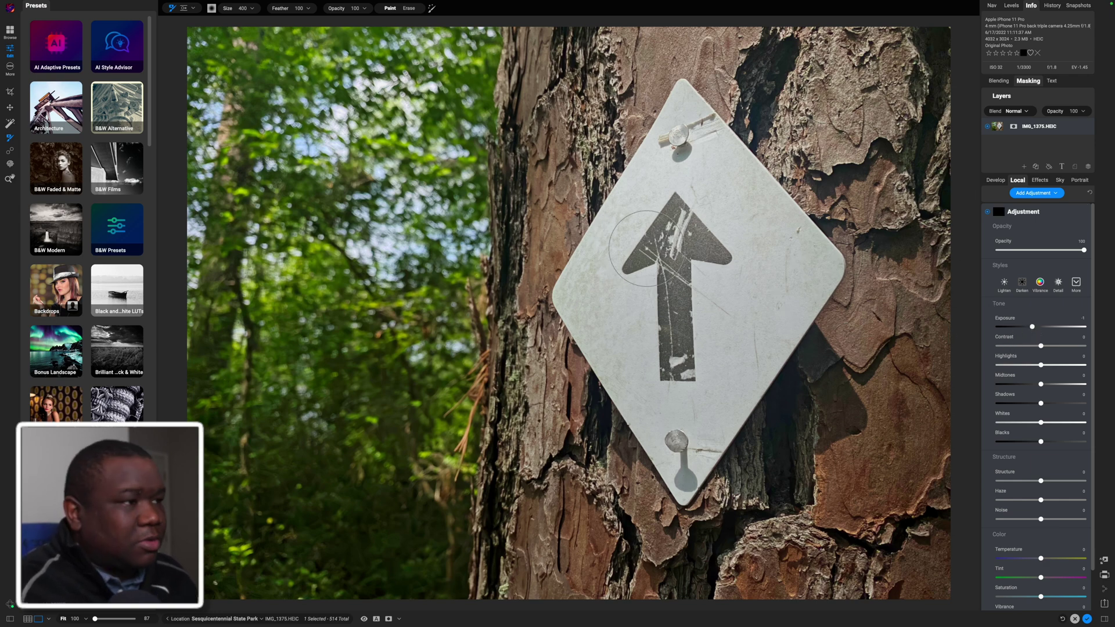
key("bracketleft")
key("bracketleft")
key("bracketleft")
key("bracketleft")
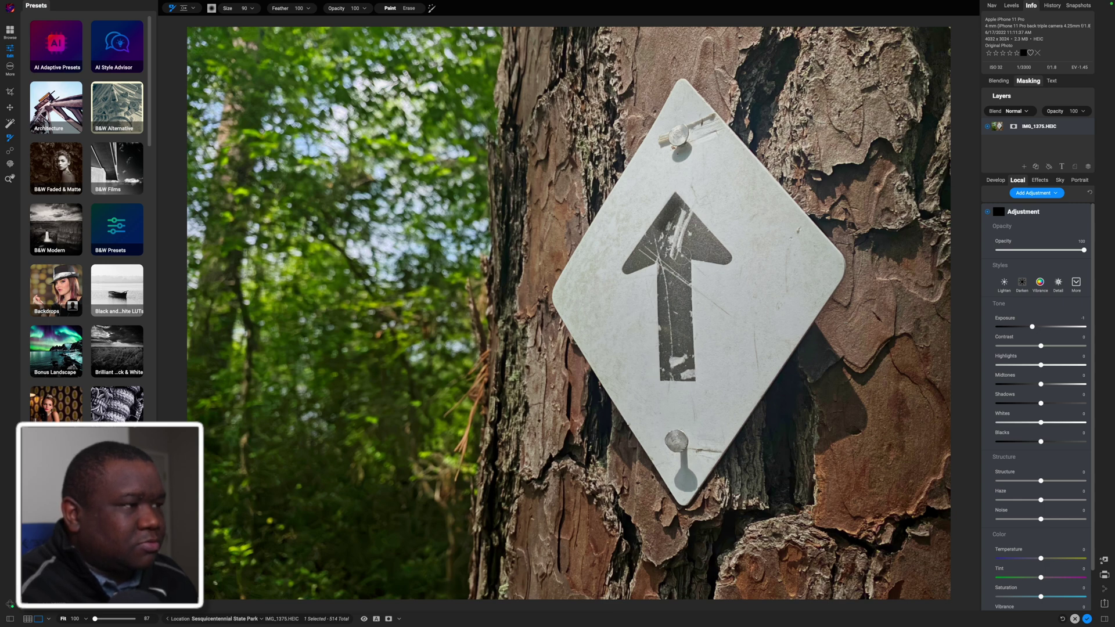
mouse_move(678, 251)
left_mouse_down()
mouse_move(667, 227)
mouse_move(657, 230)
mouse_move(630, 265)
mouse_move(662, 254)
mouse_move(682, 211)
mouse_move(723, 257)
mouse_move(660, 232)
mouse_move(698, 243)
mouse_move(681, 221)
mouse_move(660, 232)
mouse_move(666, 378)
mouse_move(690, 366)
mouse_move(683, 250)
mouse_move(684, 372)
left_mouse_up()
key("bracketleft")
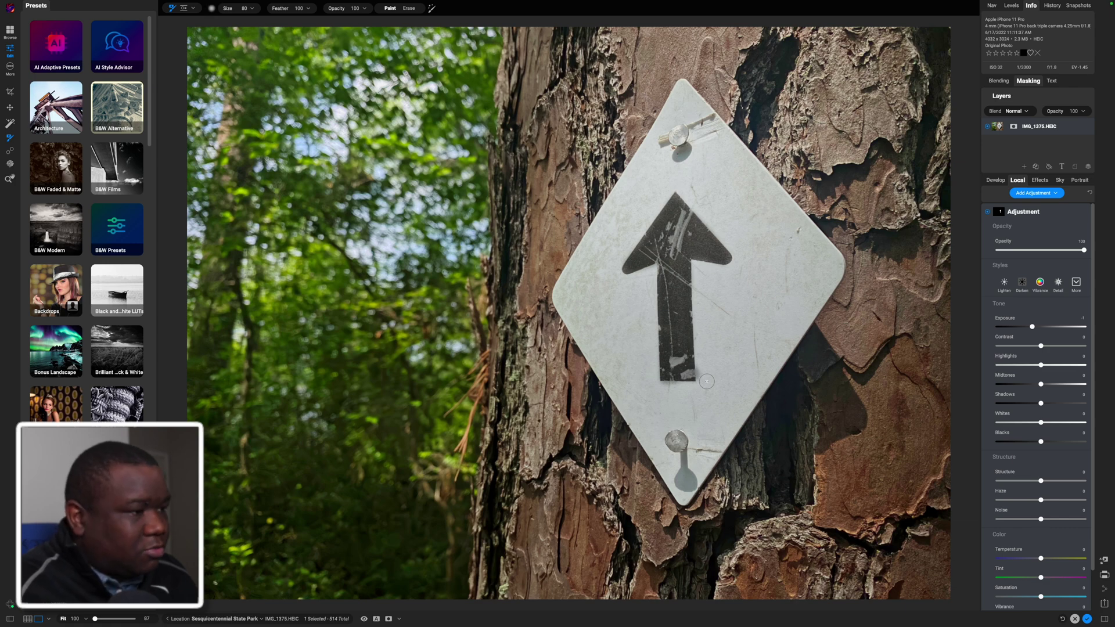
key("alt")
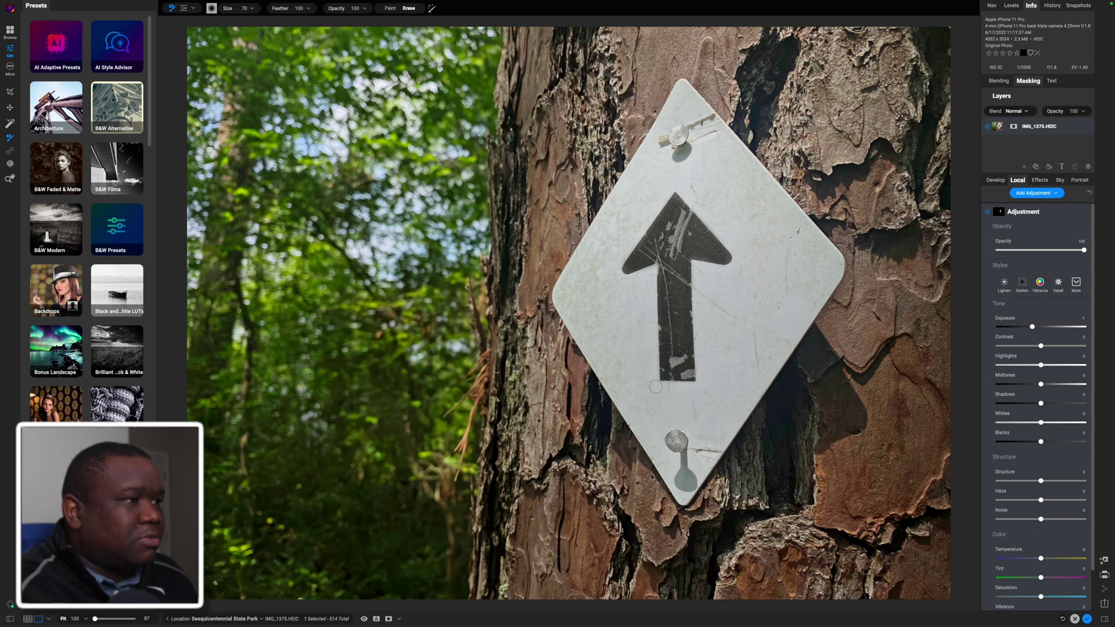
key("alt")
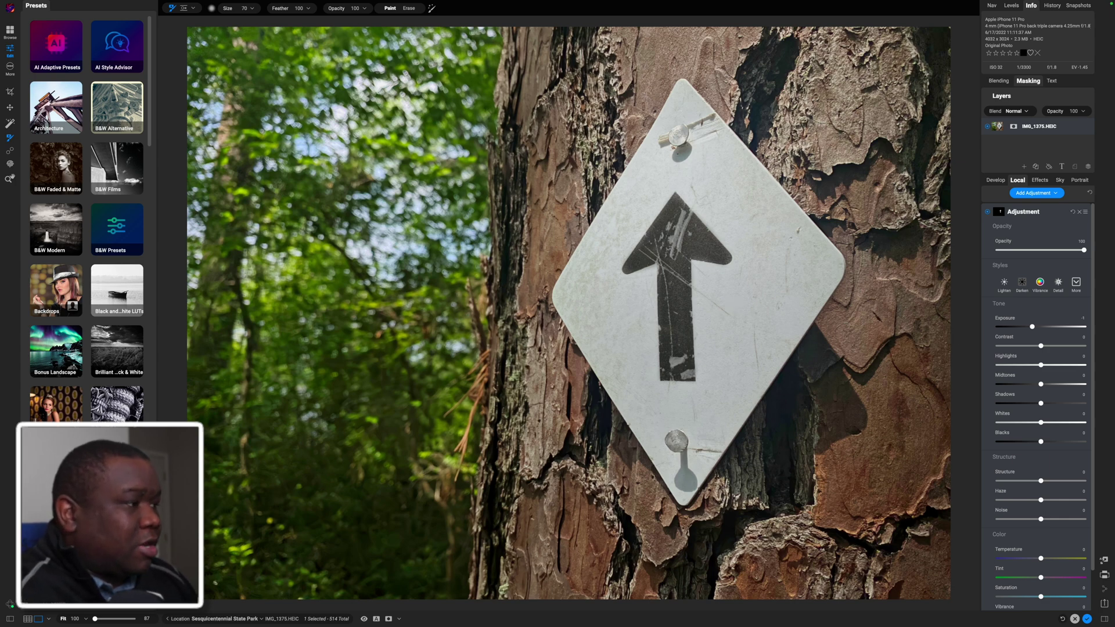
Lower Blacks and raise Contrast and Structure on the painted arrow, then shrink the brush to 40.
left_click_drag(1041, 442, 1005, 443)
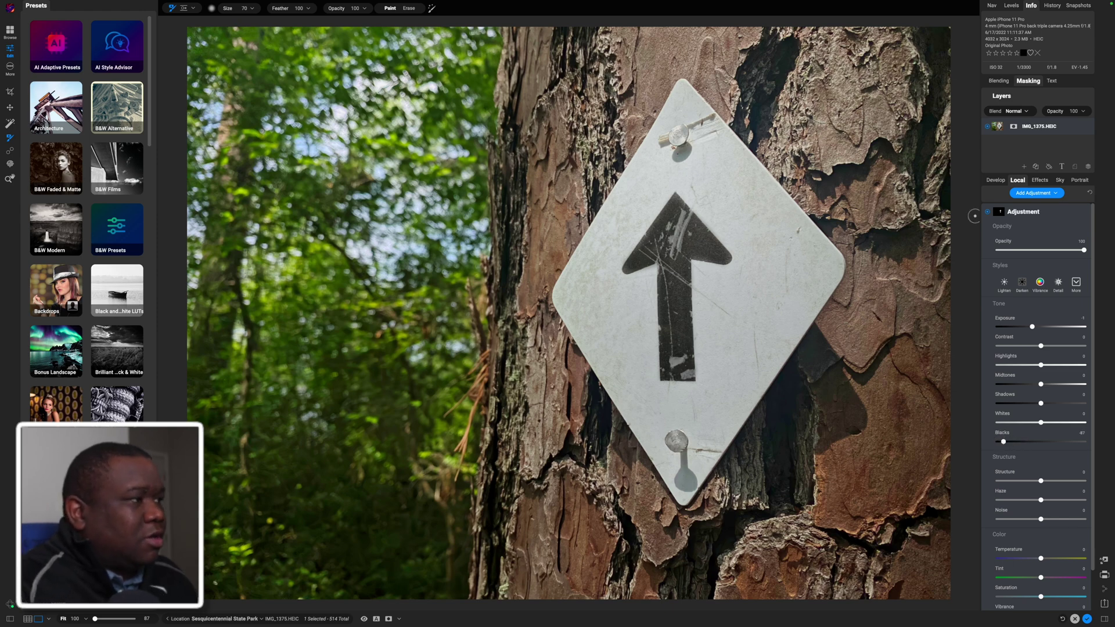
left_click(987, 212)
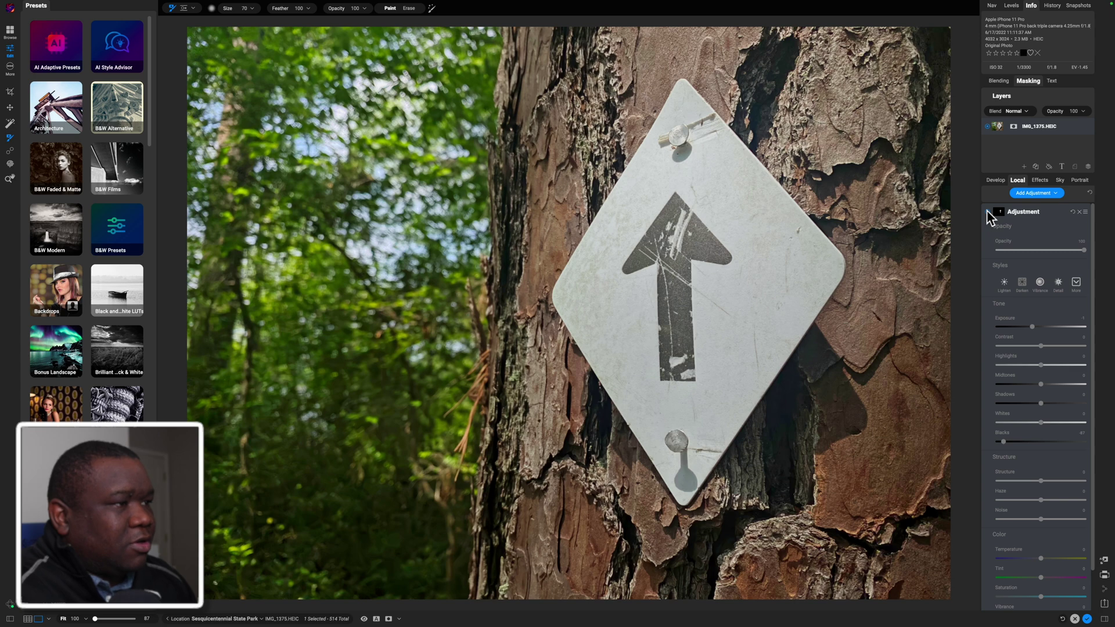
left_click(988, 211)
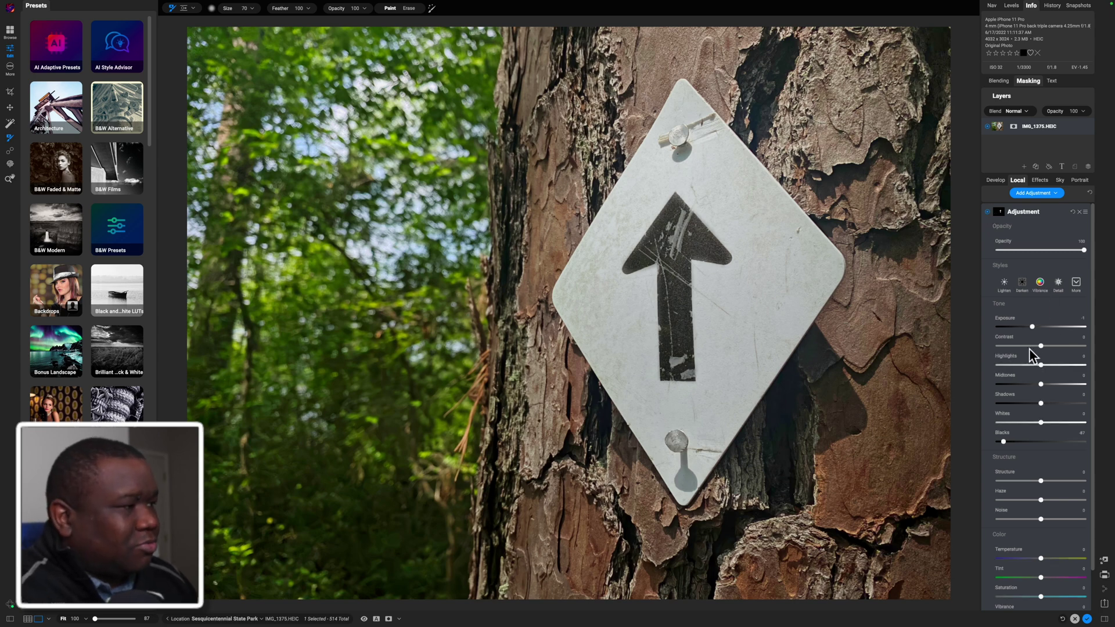
left_click_drag(1040, 348, 1053, 347)
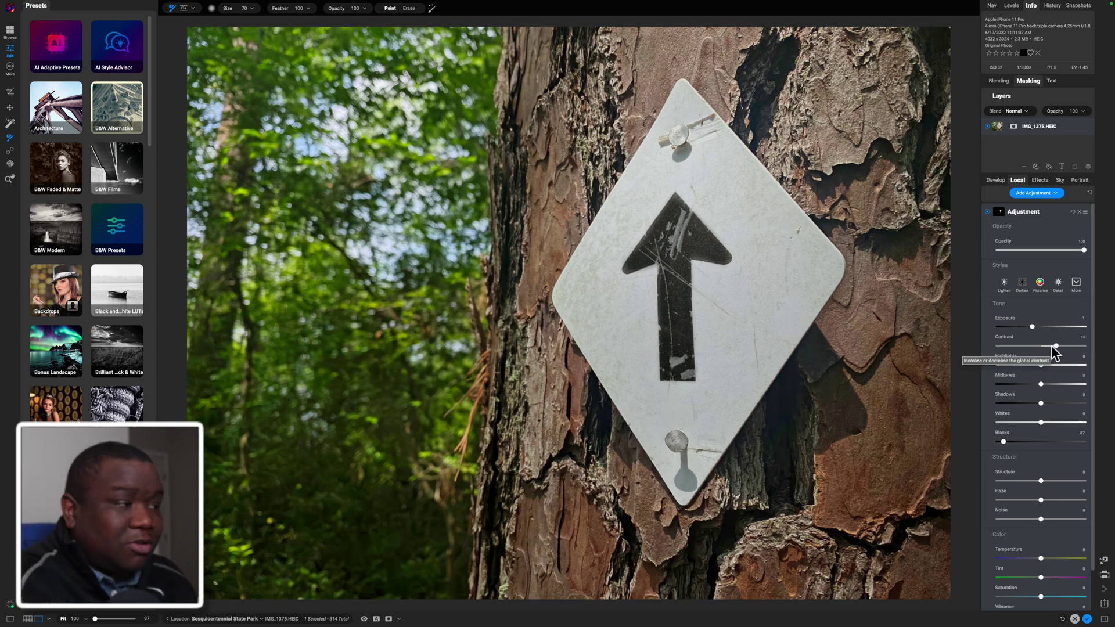
left_click_drag(1040, 481, 1065, 482)
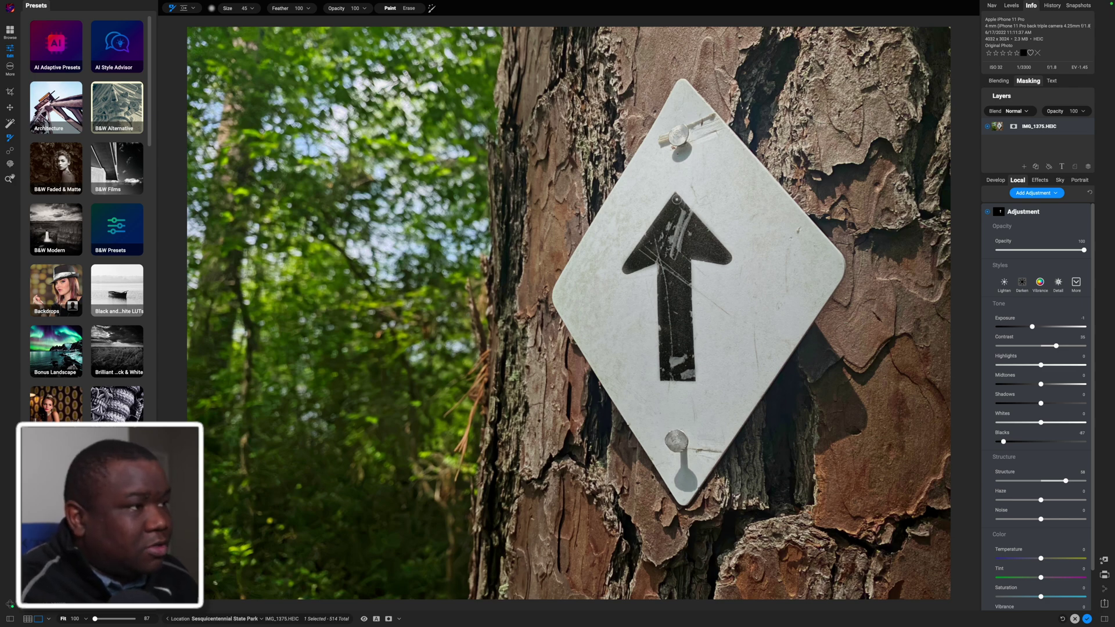
key("bracketleft")
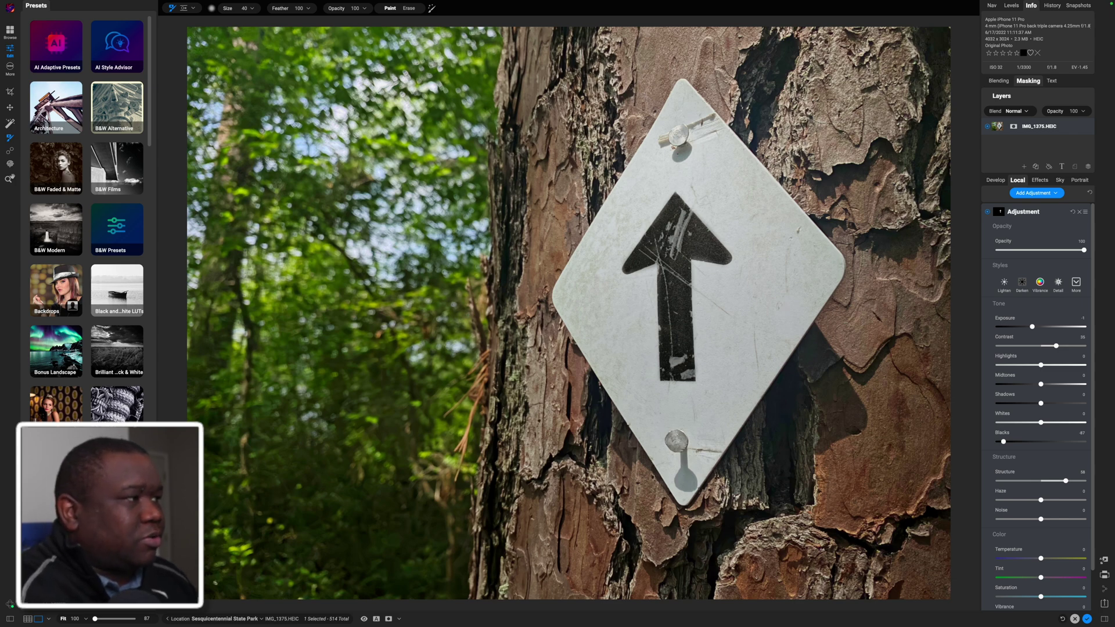
Add a Match Color filter to the photo from the Effects filters.
left_click(1037, 219)
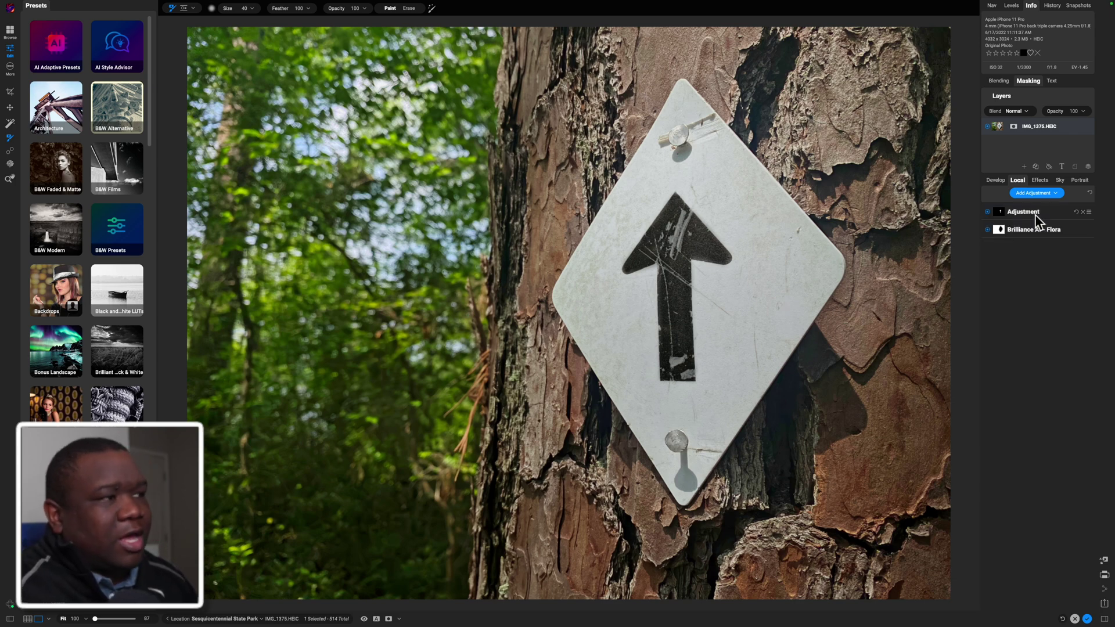
left_click(1038, 181)
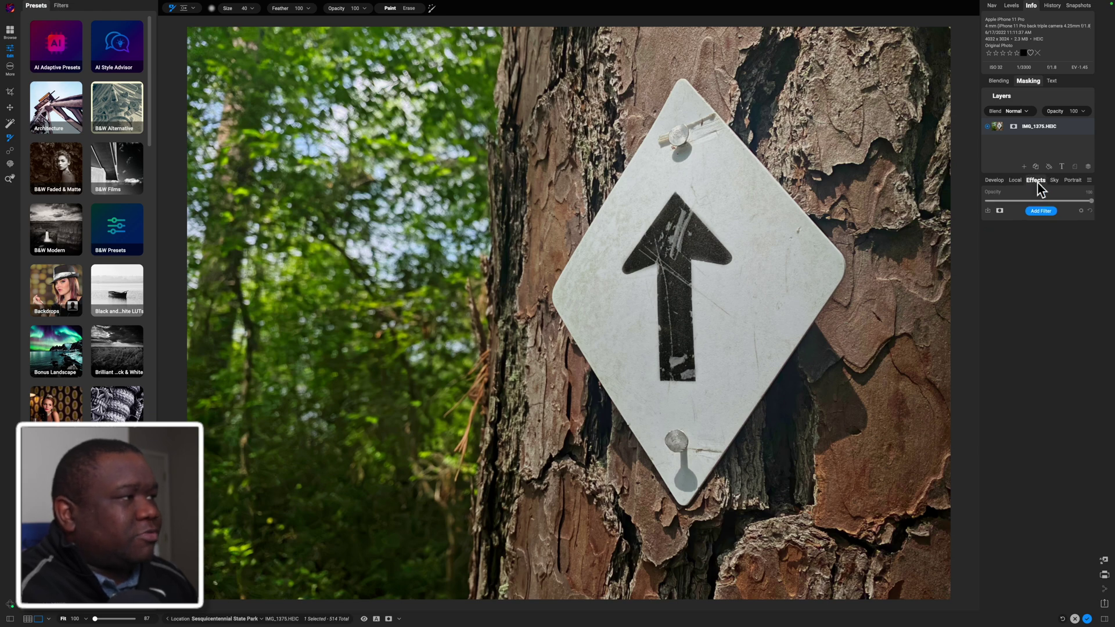
left_click(1036, 212)
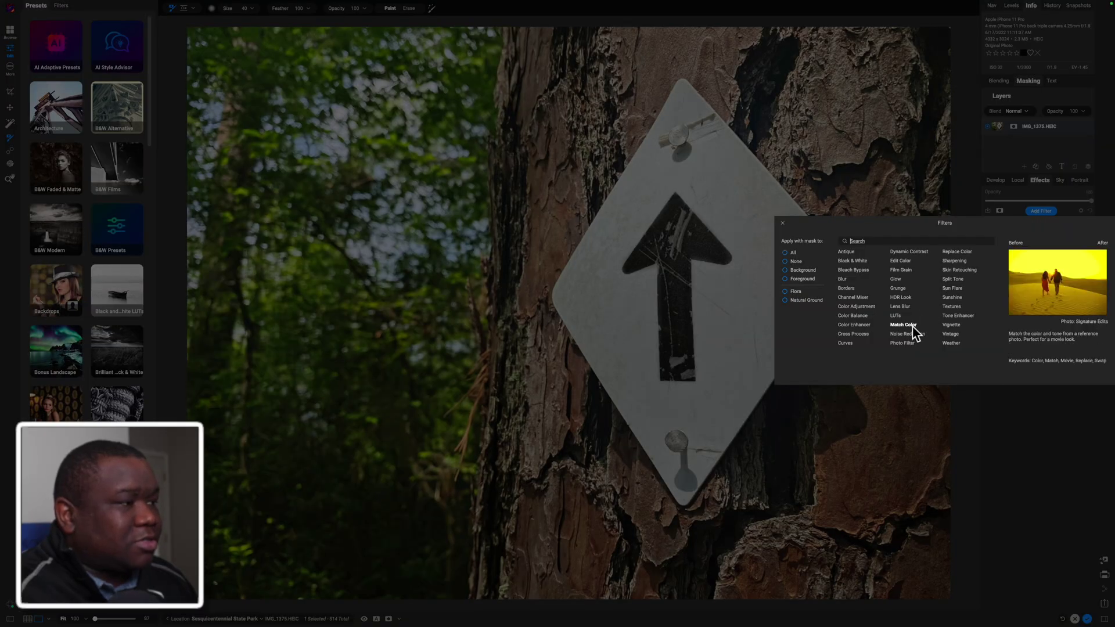
left_click(904, 326)
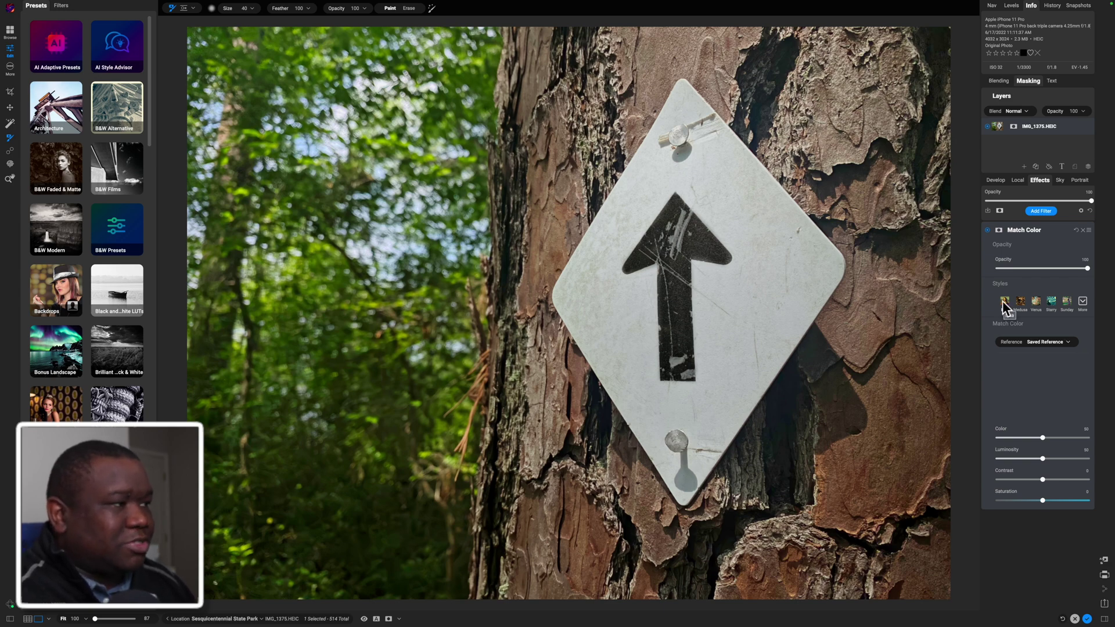
Preview the Lisa, Sunday and Medusa styles, then apply the reddish Demoiselles reference.
left_click(1083, 302)
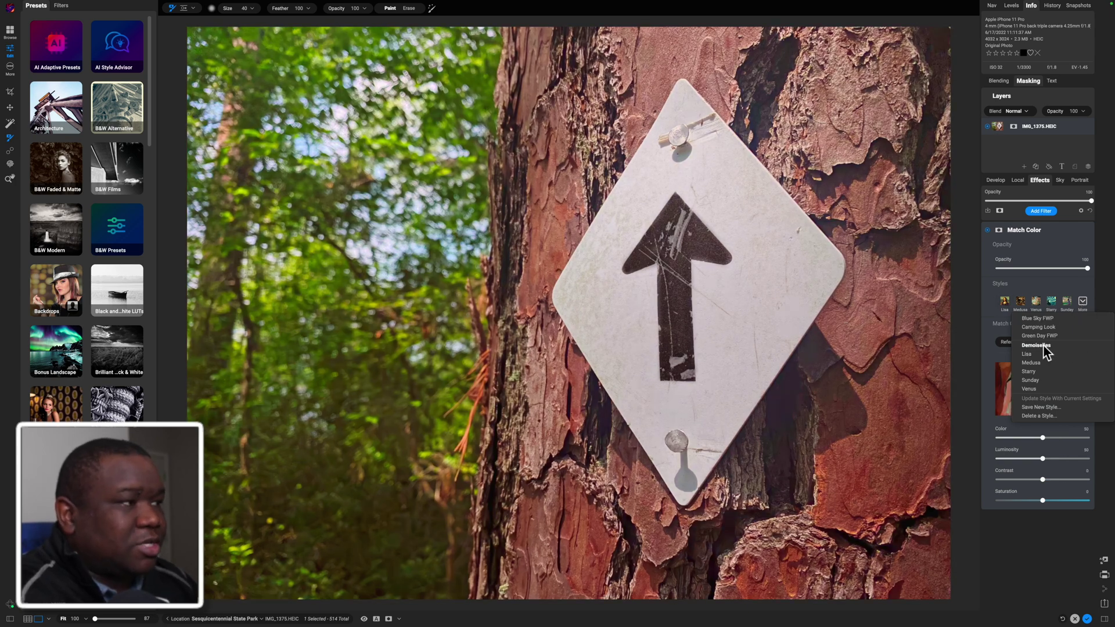
key("Down")
key("Down")
key("Down")
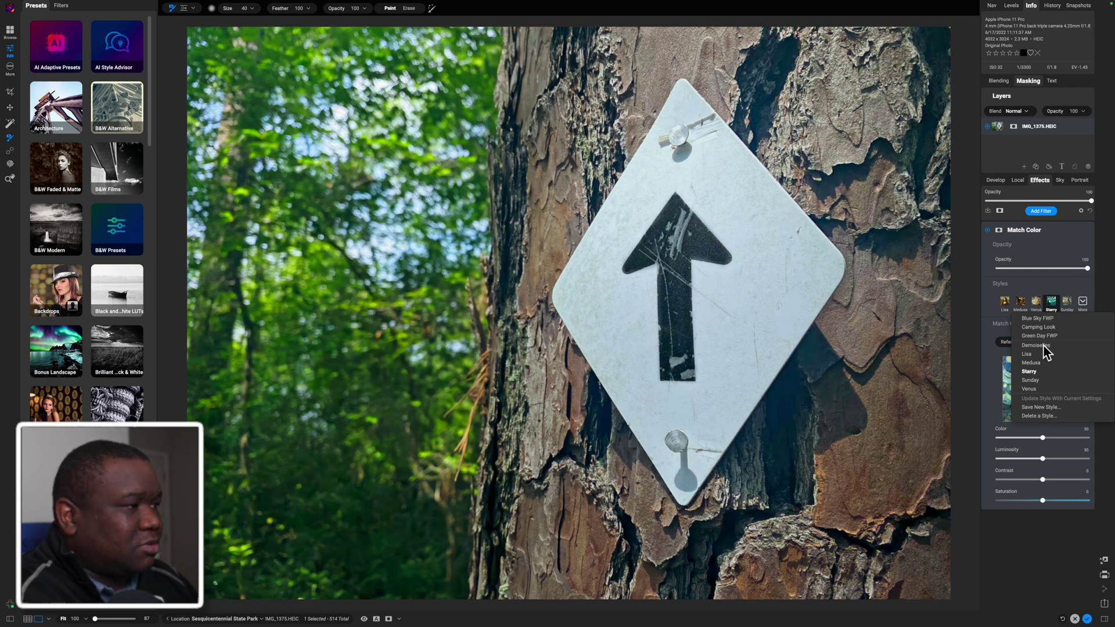
key("Down")
key("Down")
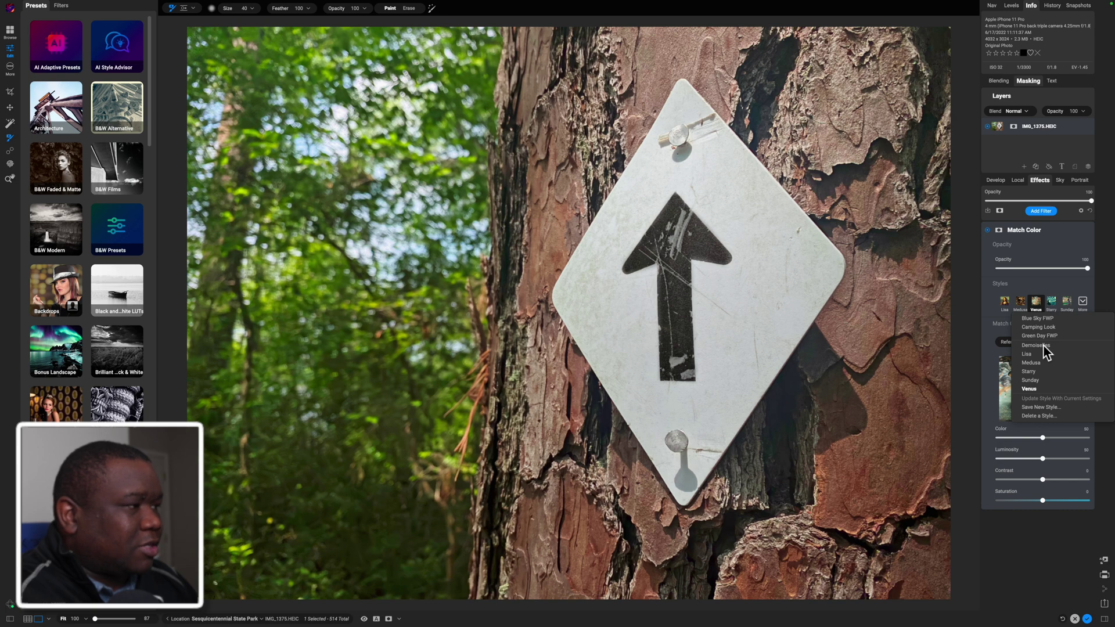
key("Up")
key("Up")
key("Up")
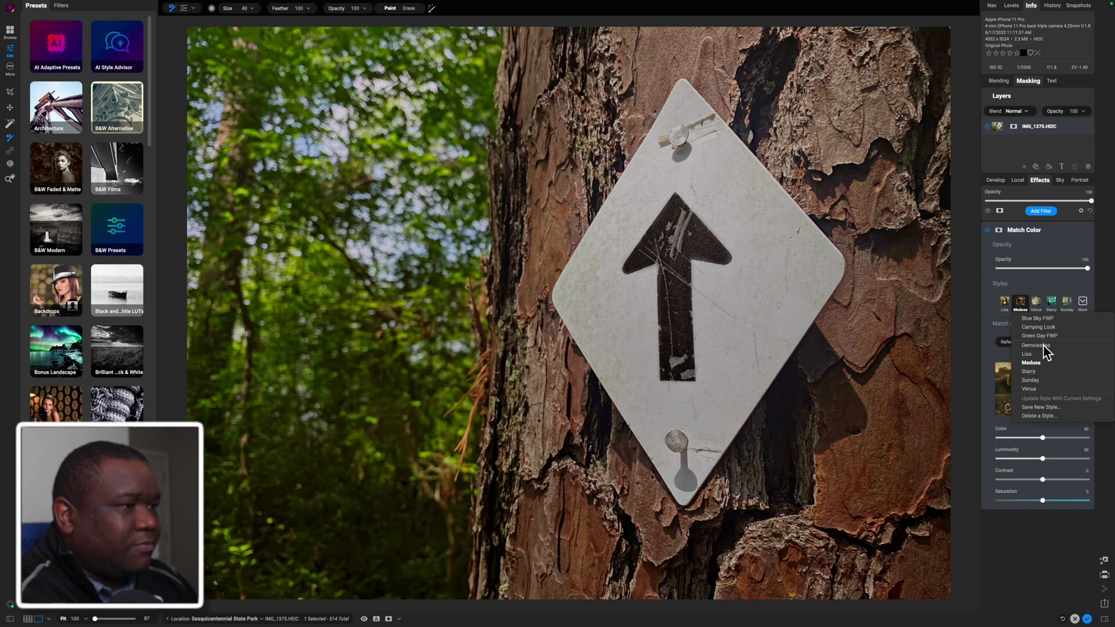
key("Up")
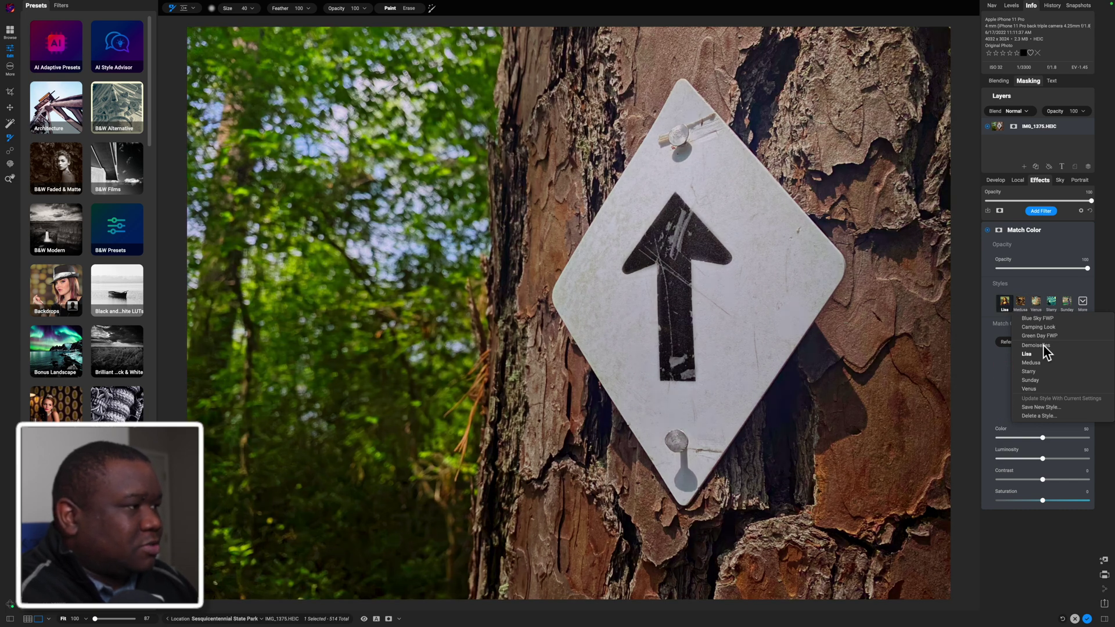
key("Up")
key("Down")
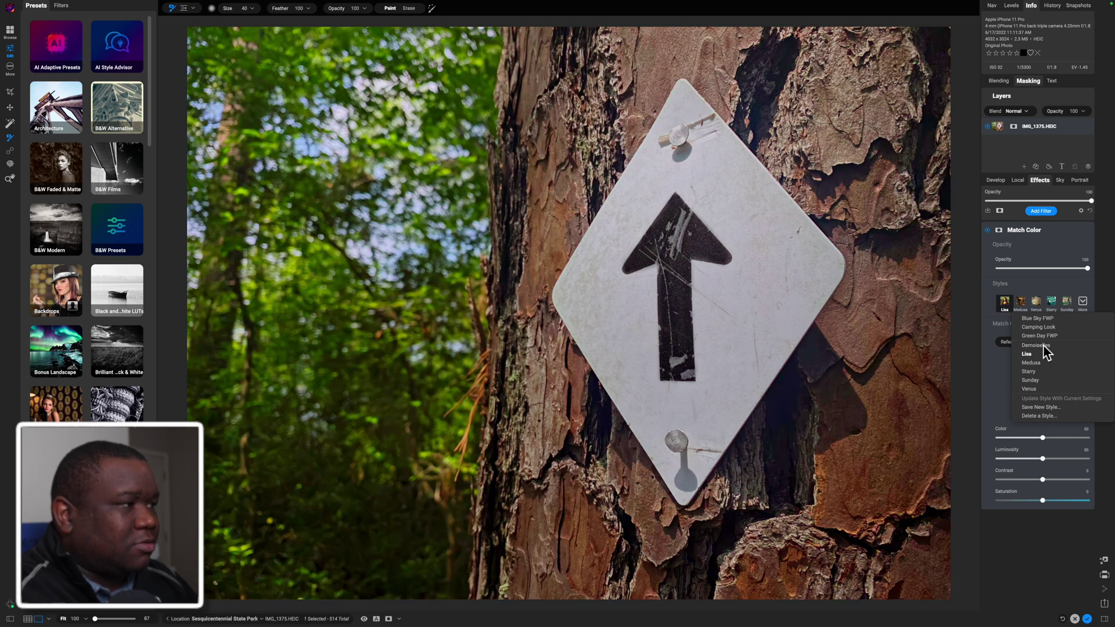
key("Up")
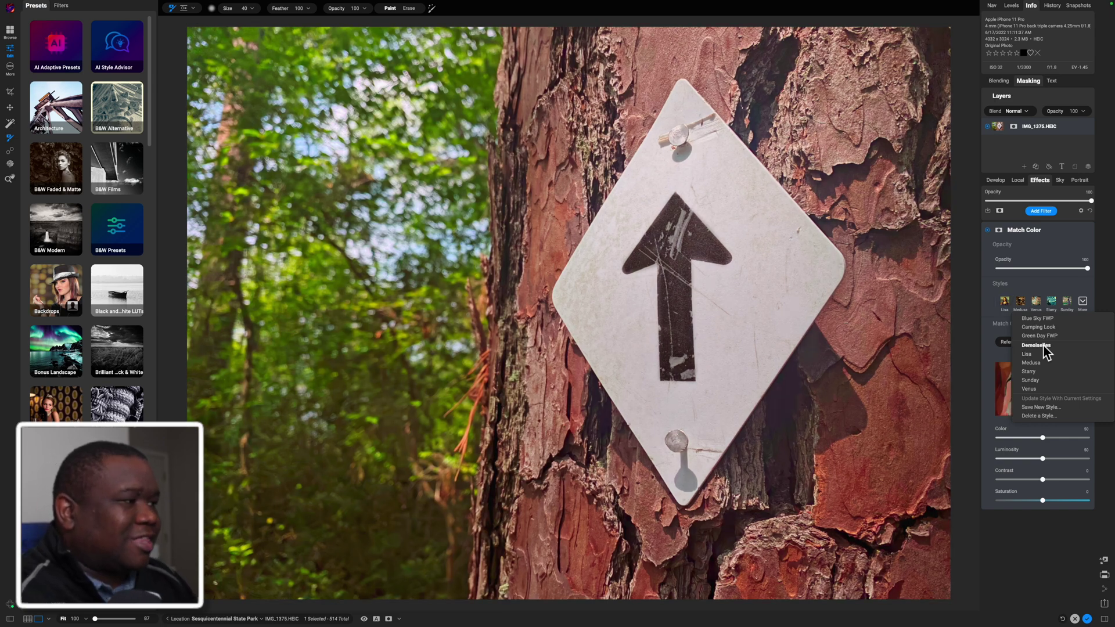
left_click(1036, 346)
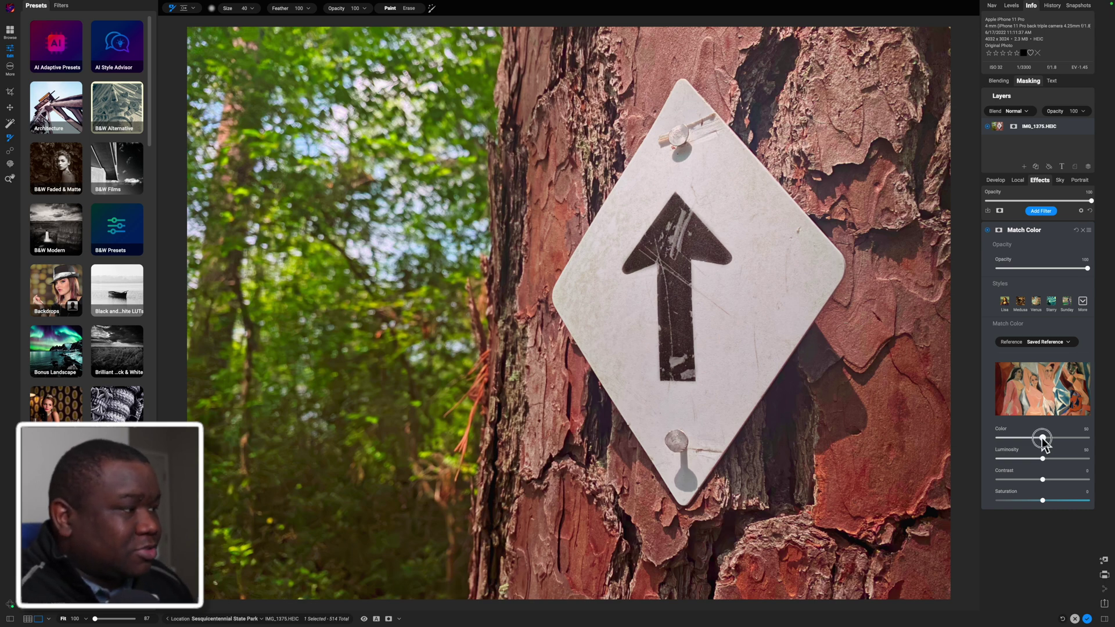
Set Match Color to Color 75, Saturation -20 and Contrast -12.
left_click_drag(1043, 440, 1002, 461)
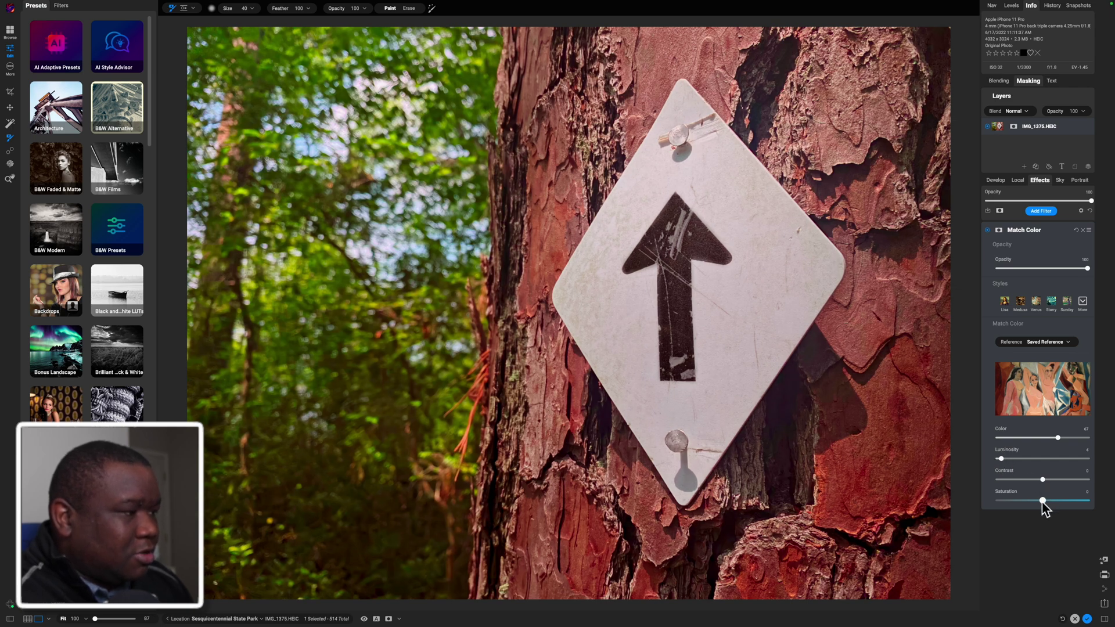
left_click_drag(1042, 501, 1028, 502)
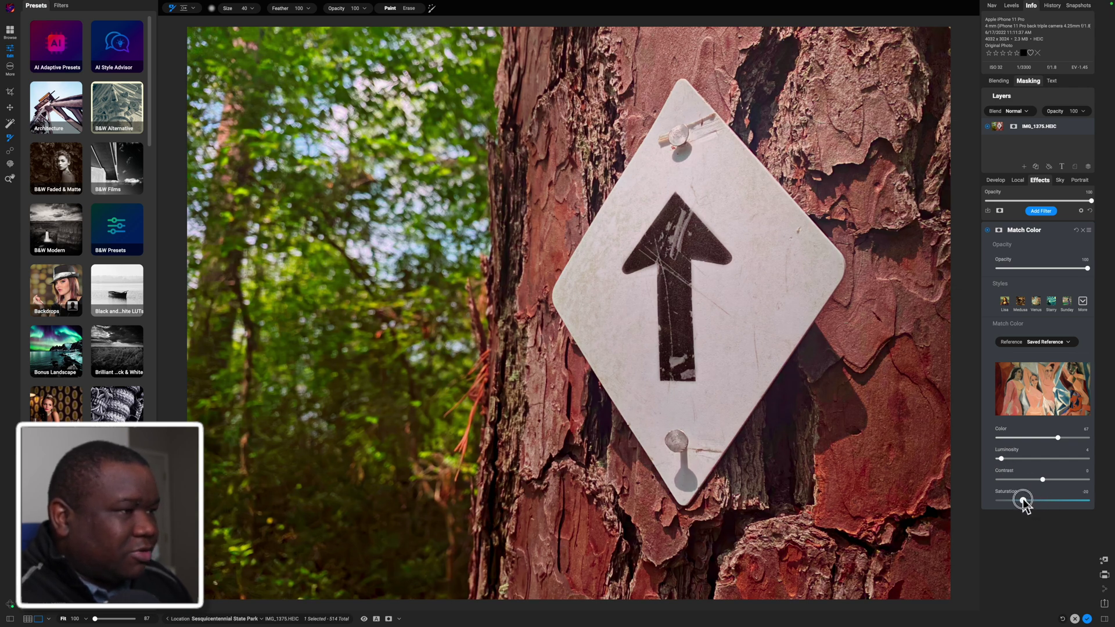
left_click_drag(1042, 479, 1027, 482)
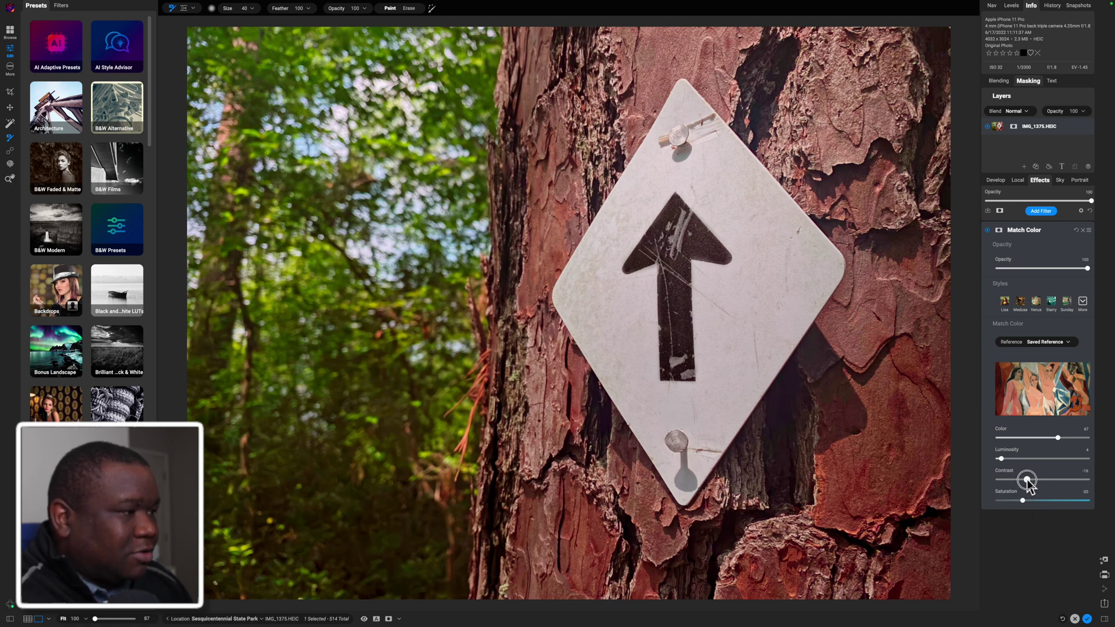
left_click(1045, 226)
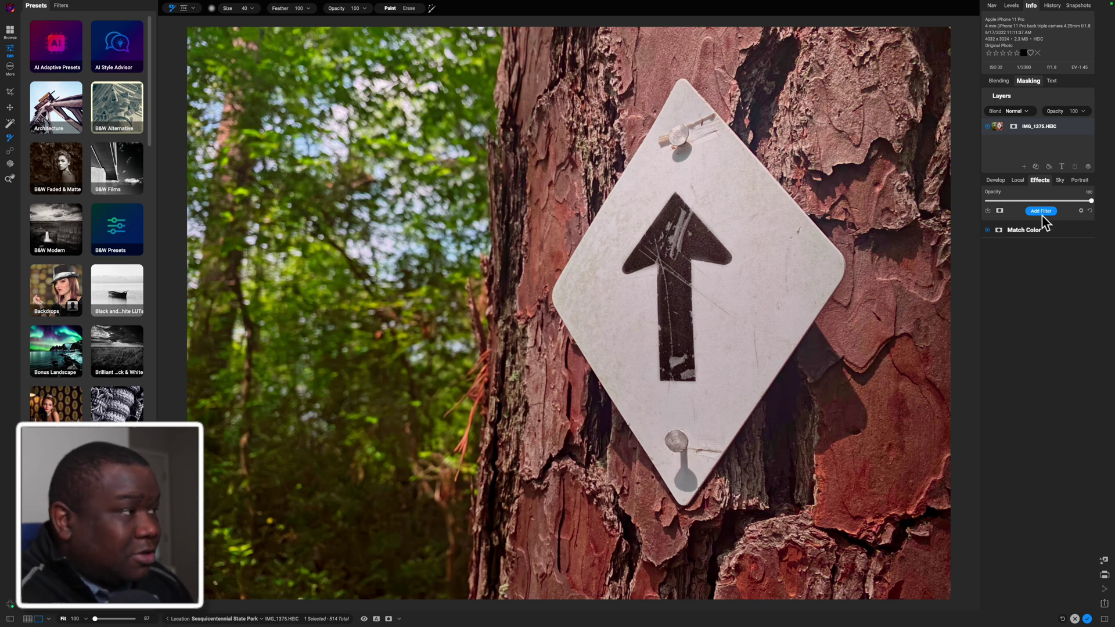
left_click(1041, 211)
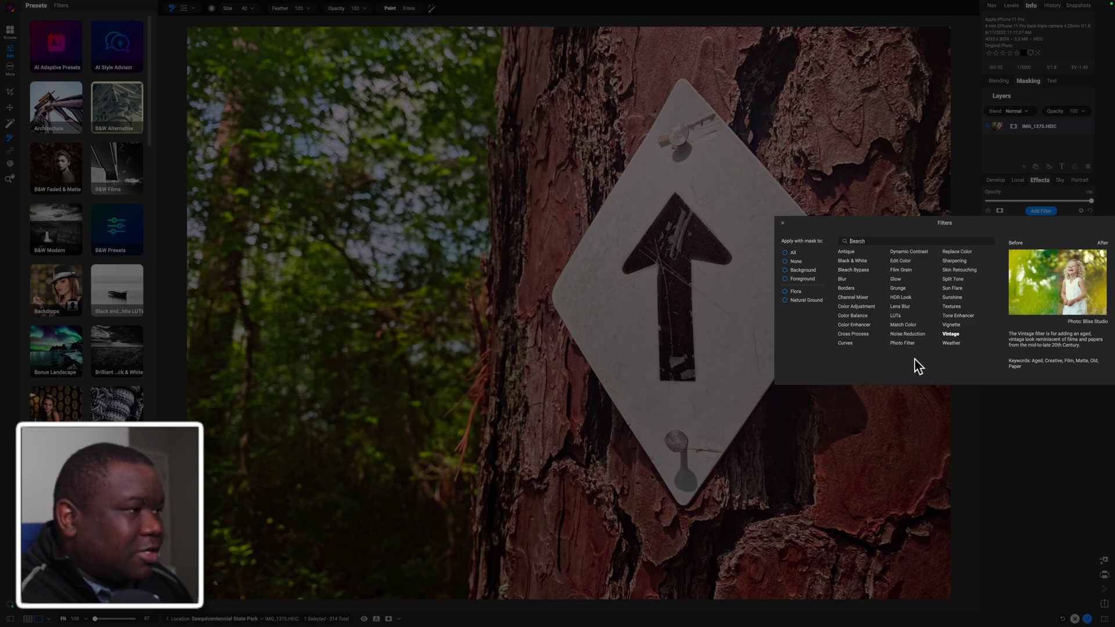
Try an HDR Look filter and remove it again.
left_click(902, 297)
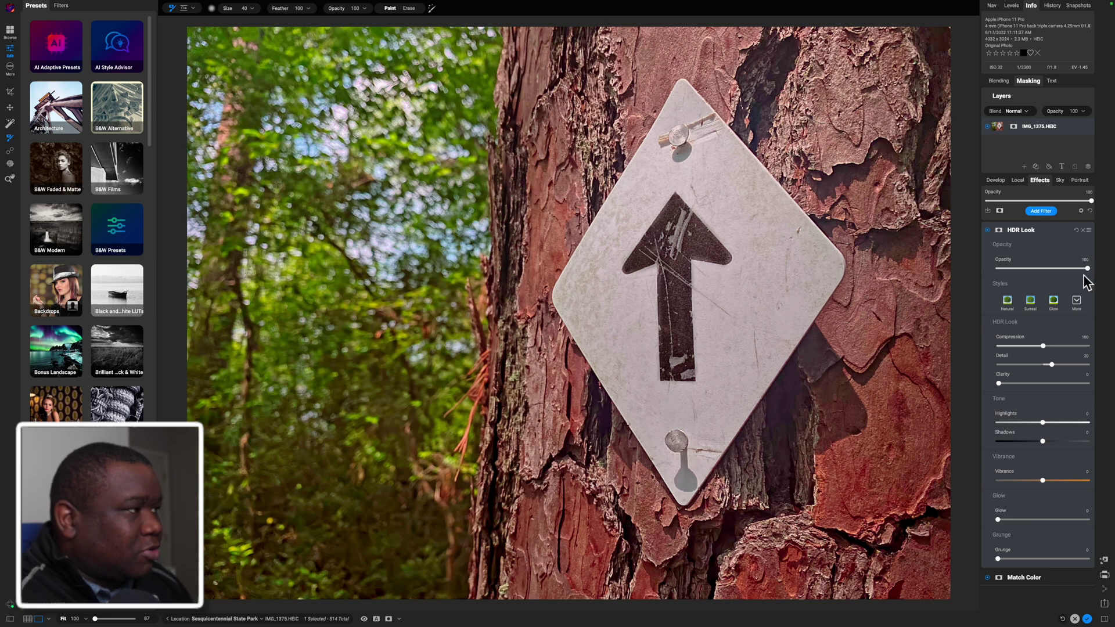
left_click(1082, 230)
left_click(1042, 213)
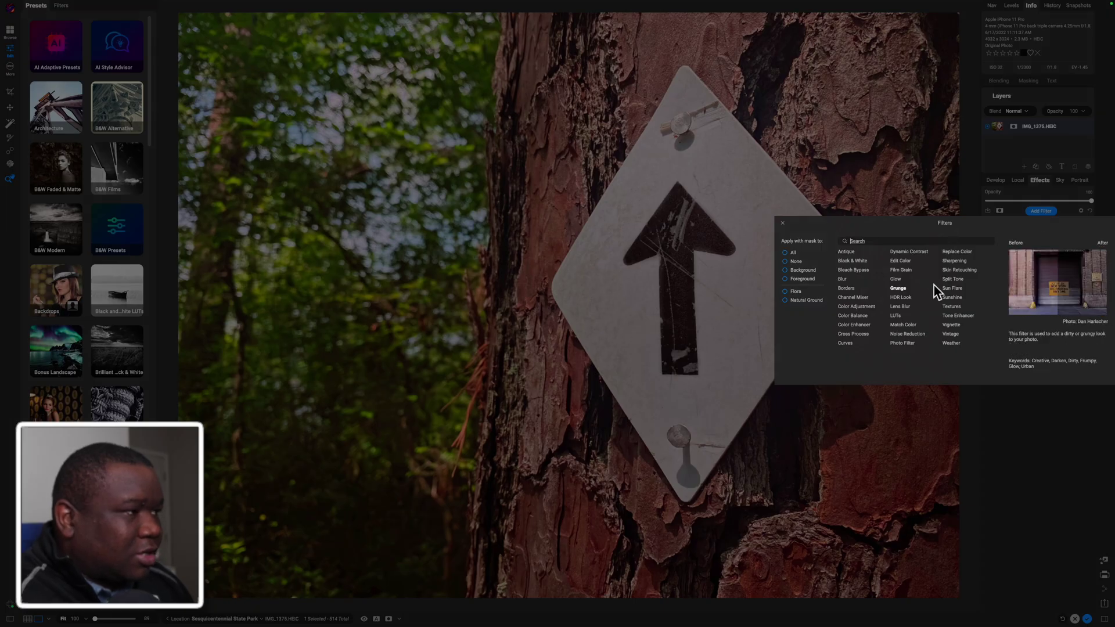
Add Grunge with strong film grain, softer detail, slightly raised brightness and opacity about 40.
left_click(897, 288)
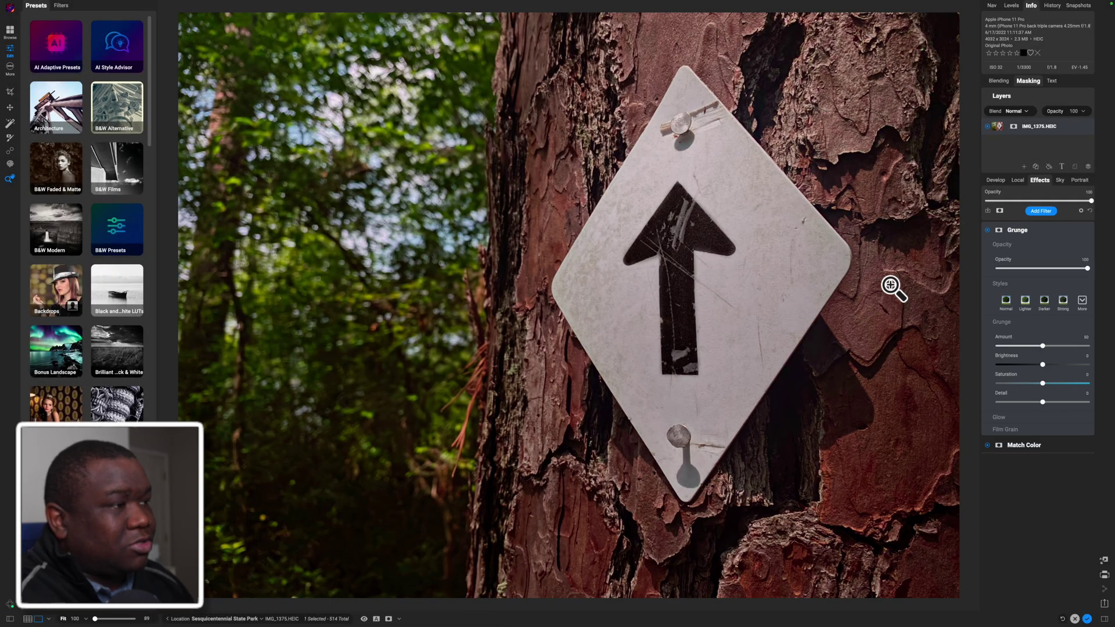
left_click(1005, 429)
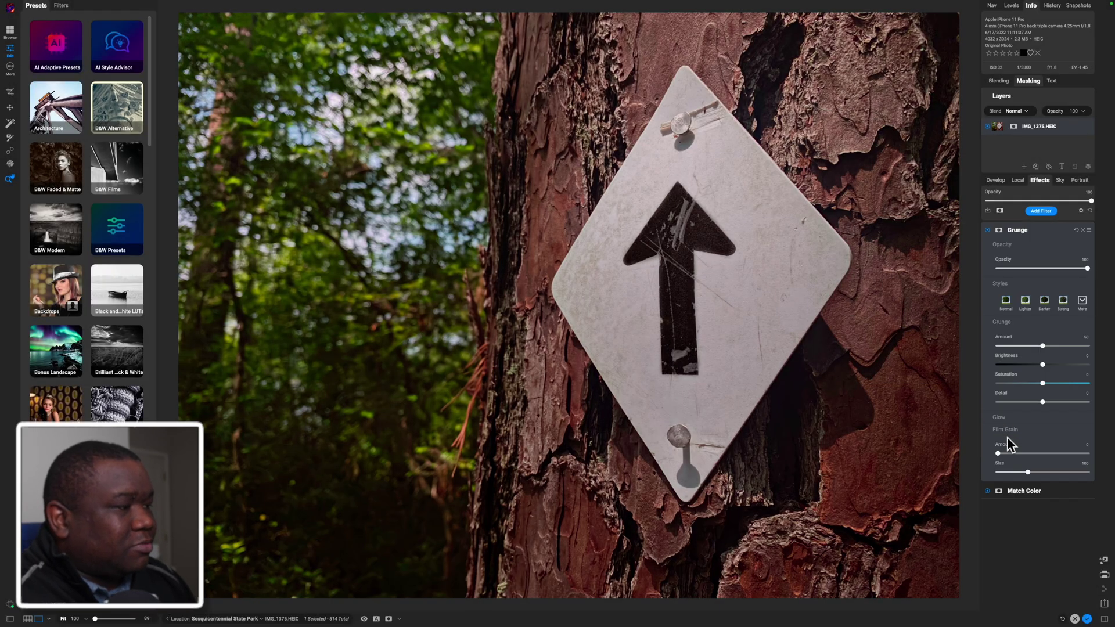
left_click_drag(997, 453, 1076, 453)
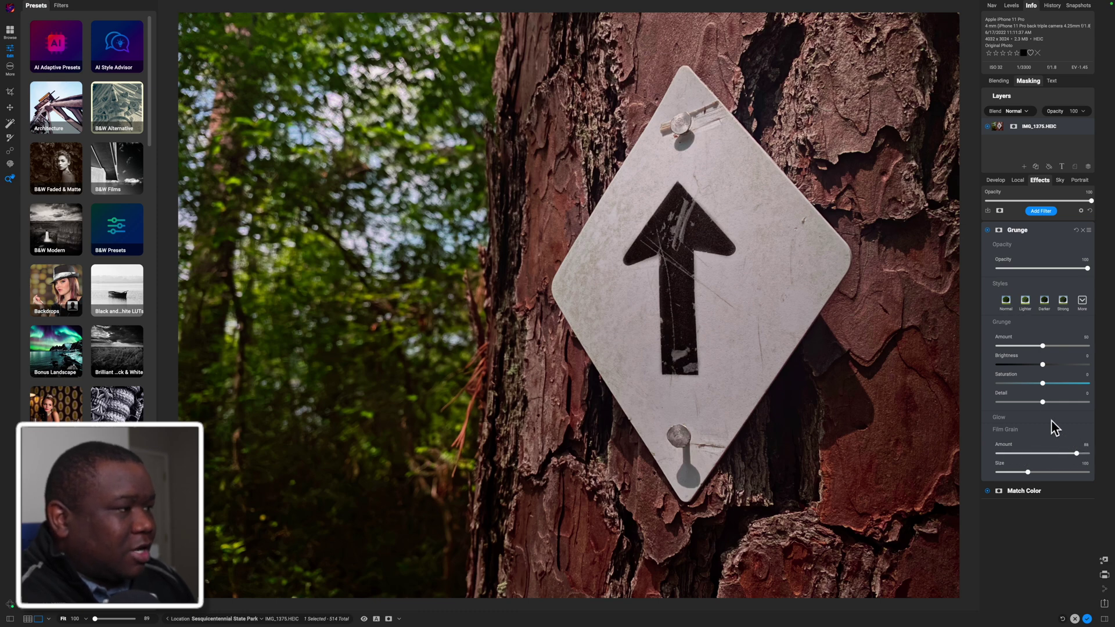
left_click_drag(1043, 403, 1014, 403)
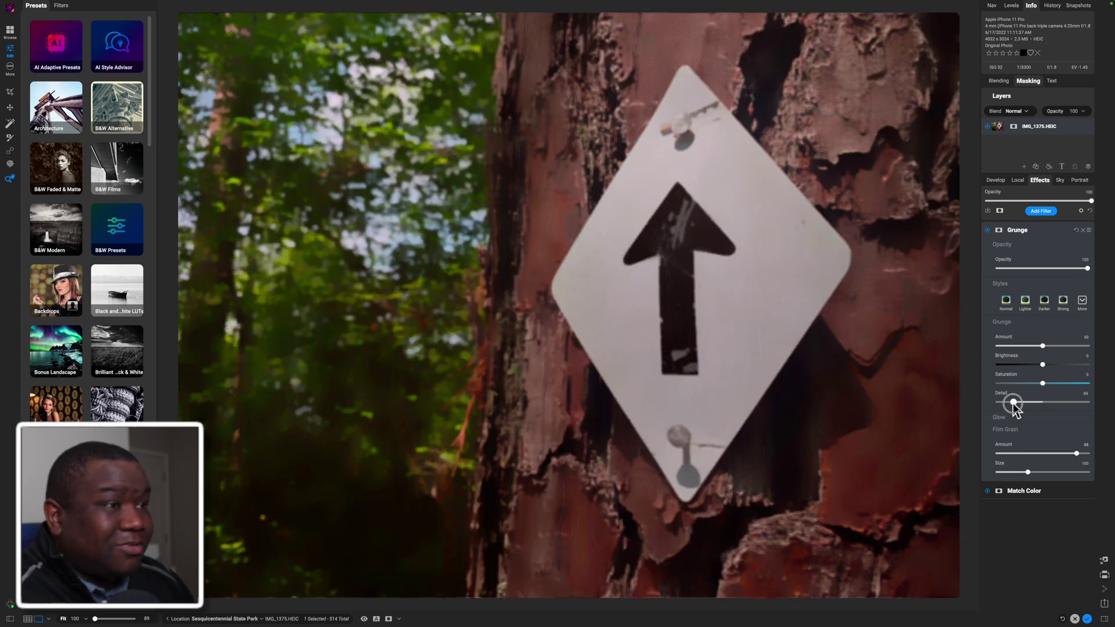
left_click_drag(1014, 403, 1052, 403)
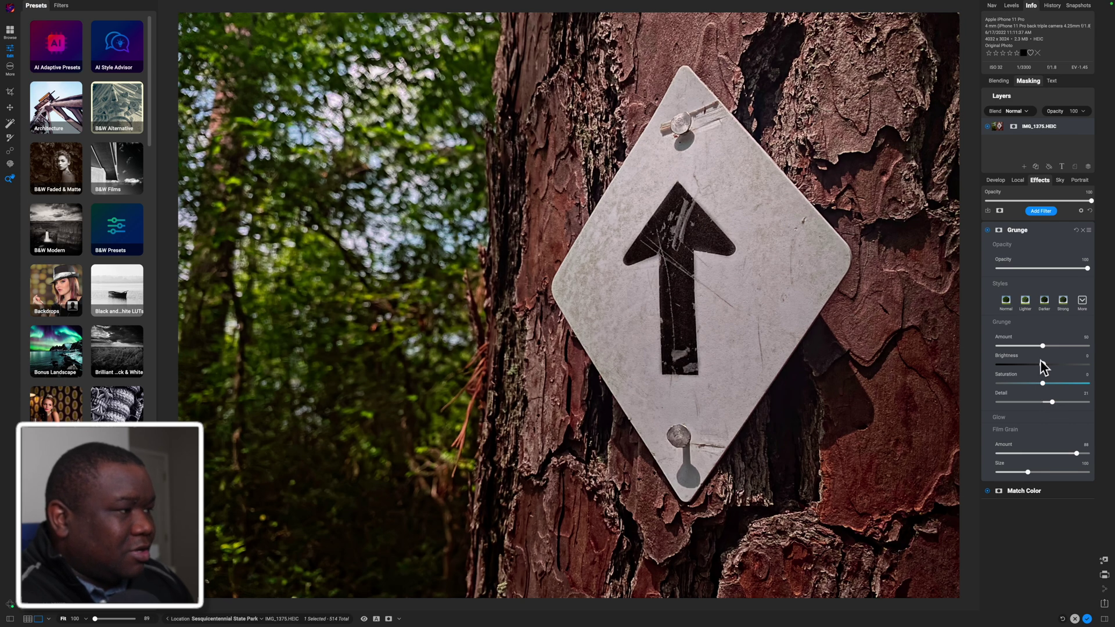
left_click_drag(1042, 364, 1024, 346)
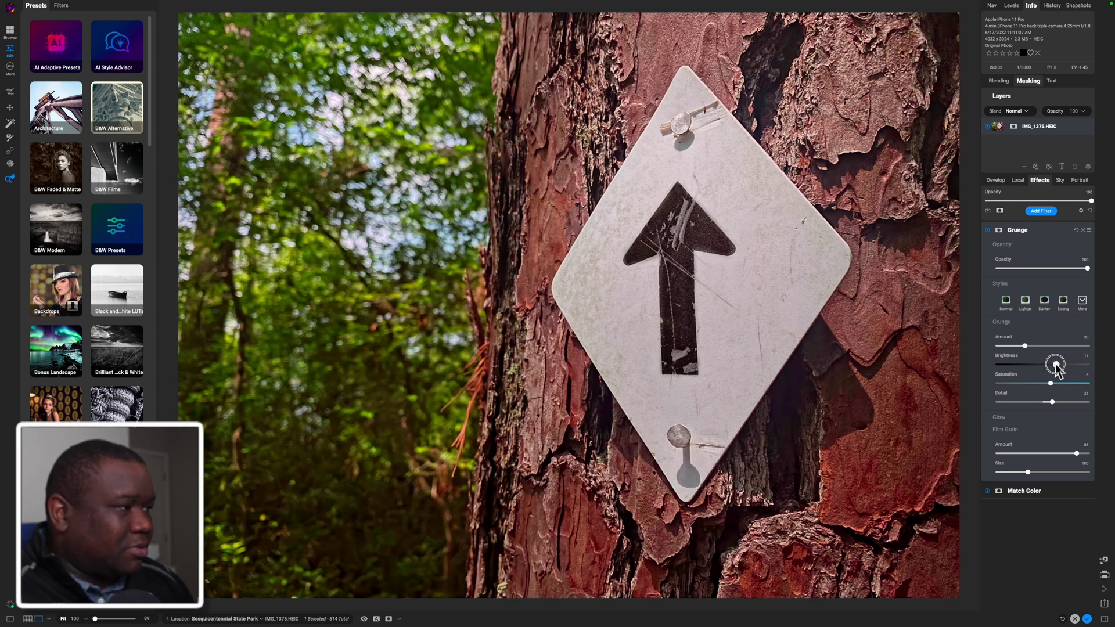
left_click_drag(1087, 270, 1035, 273)
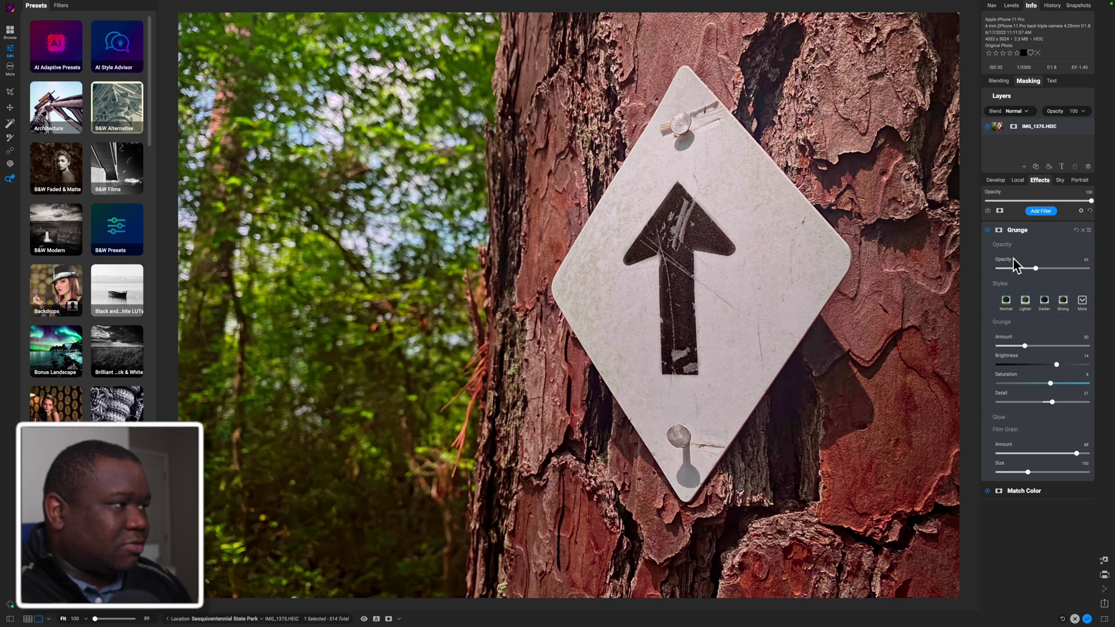
Compare the photo with Grunge off and on, raising its opacity to 75.
left_click(987, 230)
left_click(988, 230)
left_click_drag(1037, 270, 1066, 270)
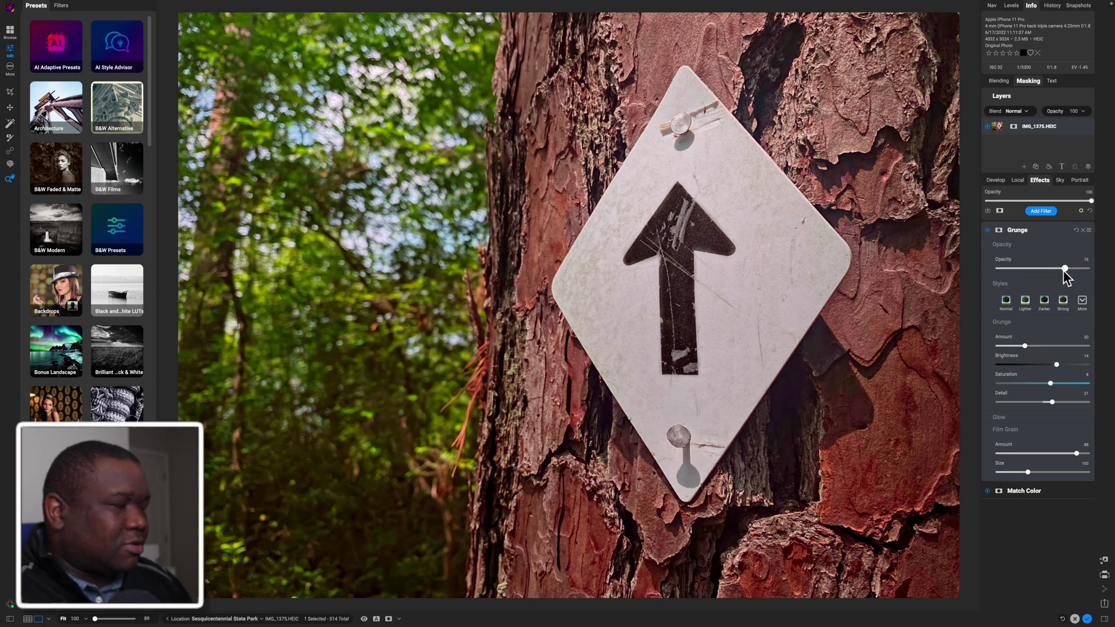
left_click(987, 230)
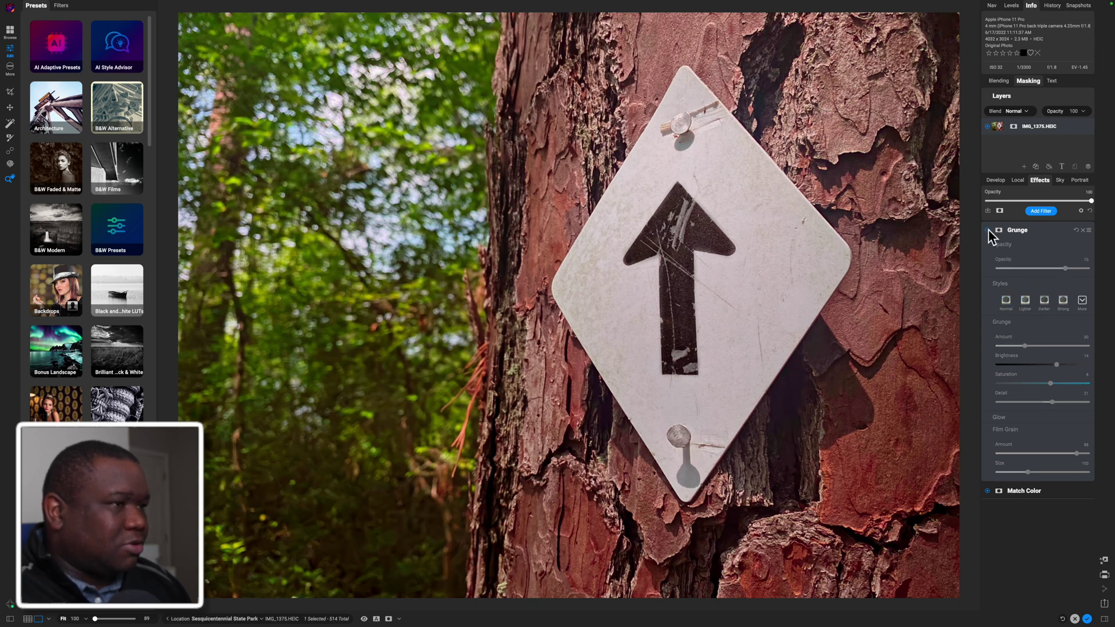
left_click(987, 230)
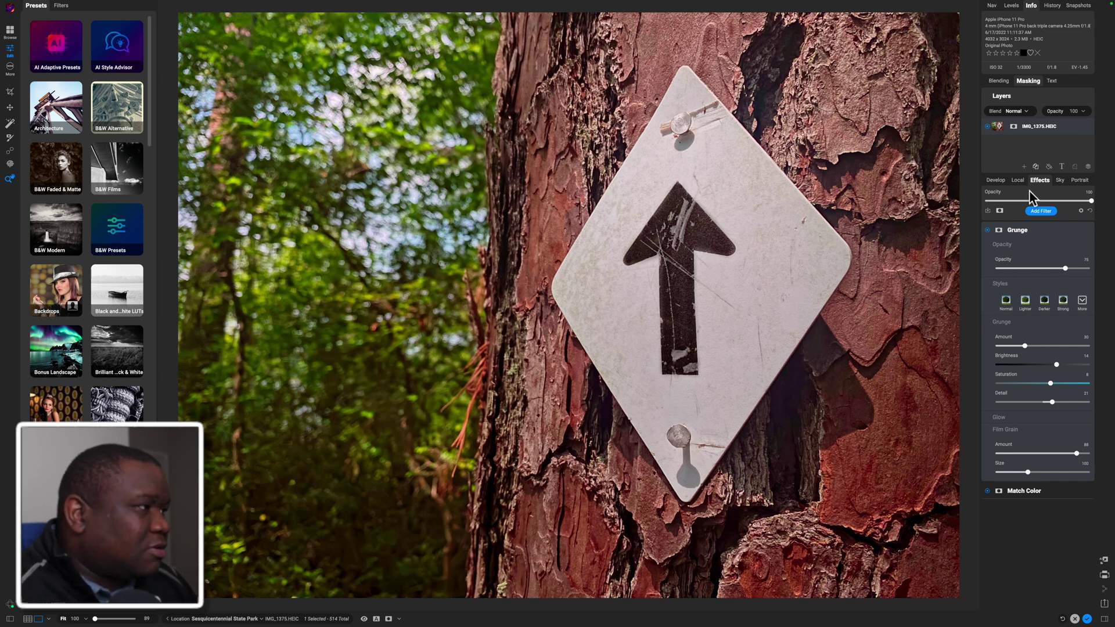
left_click(1027, 233)
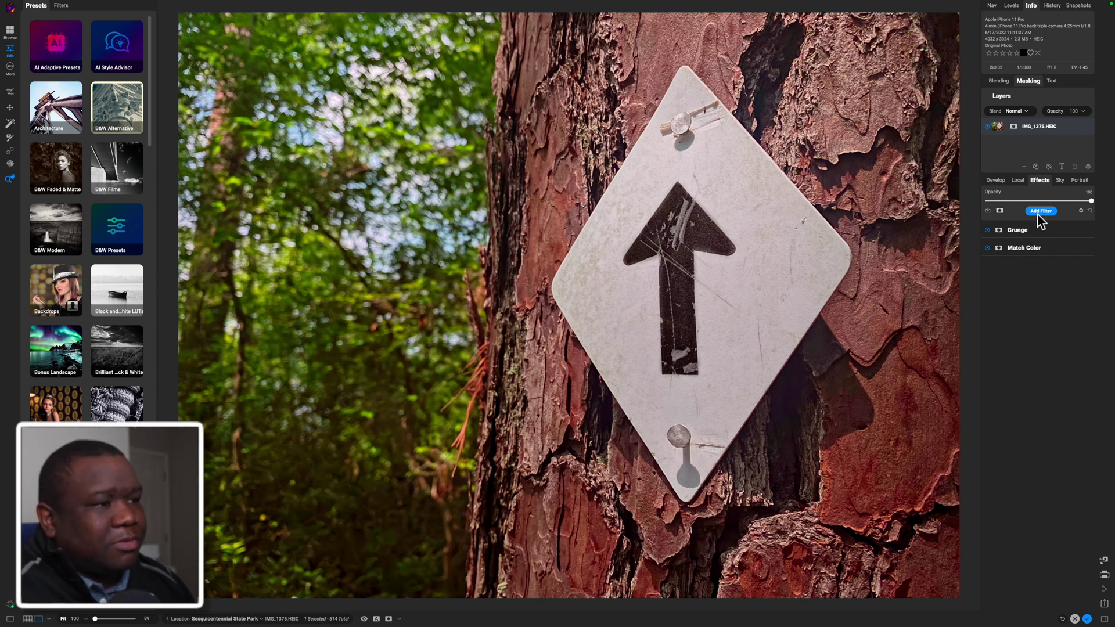
Add a Split Tone filter using the Oats style.
left_click(1039, 212)
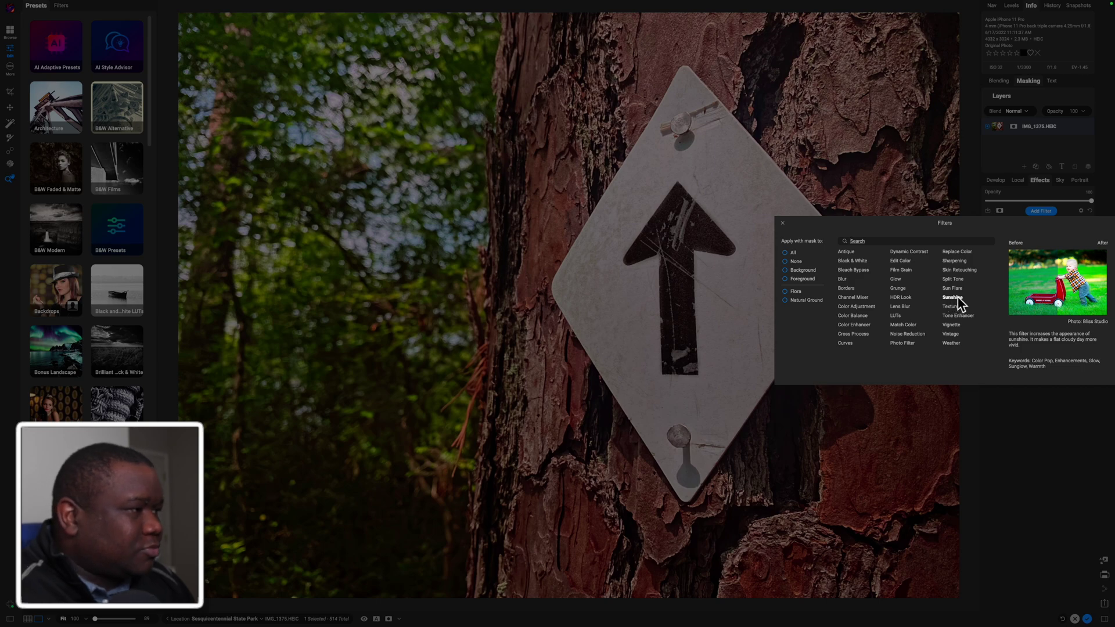
left_click(953, 279)
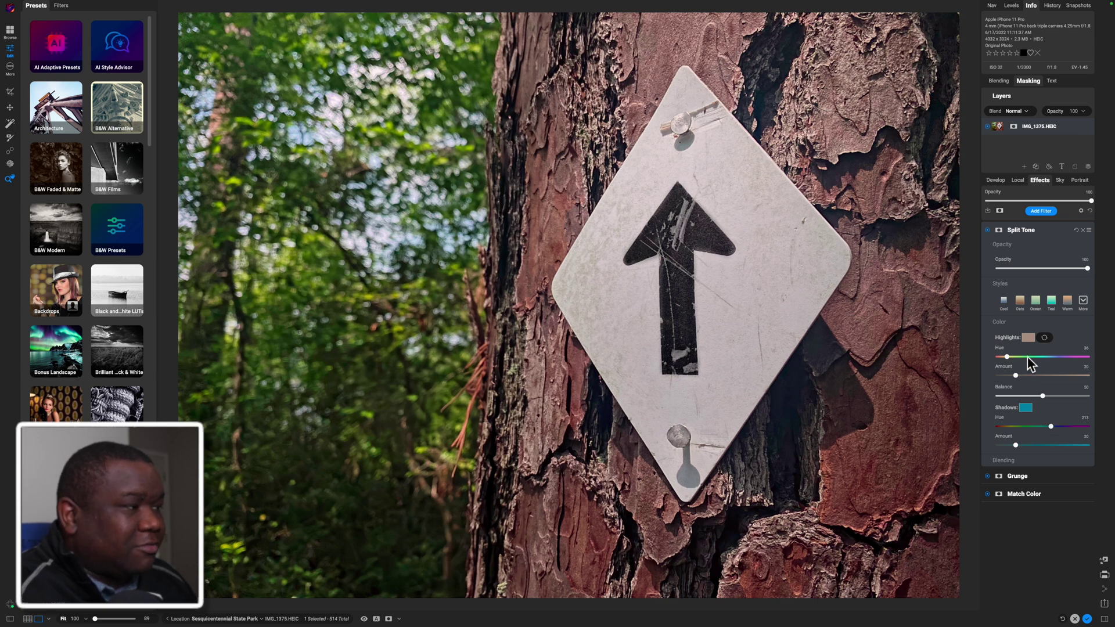
left_click(1020, 300)
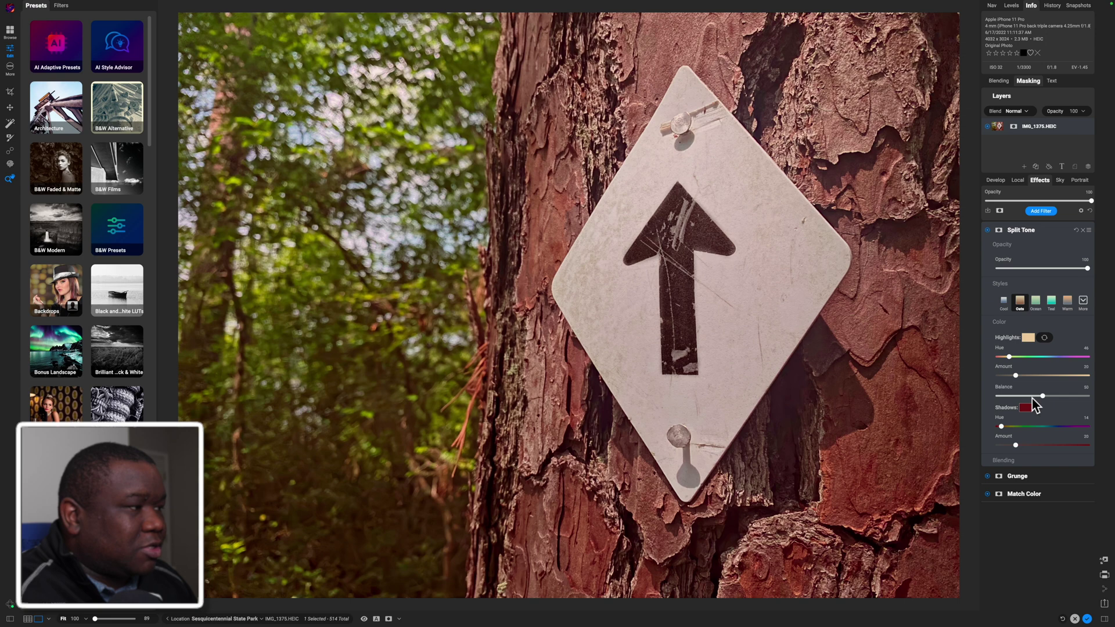
Shift the balance, strengthen the highlight and red shadow tints, and lower opacity to 41.
left_click_drag(1042, 397, 1076, 399)
mouse_move(1016, 376)
left_mouse_down()
mouse_move(1043, 380)
mouse_move(1035, 381)
left_mouse_up()
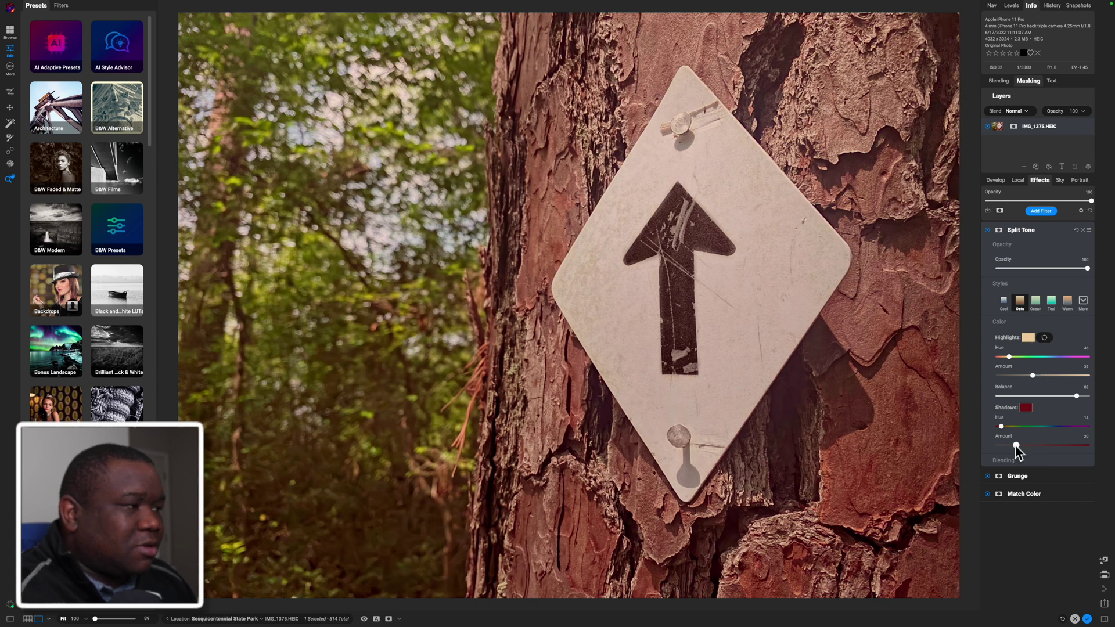
left_click_drag(1015, 446, 1041, 448)
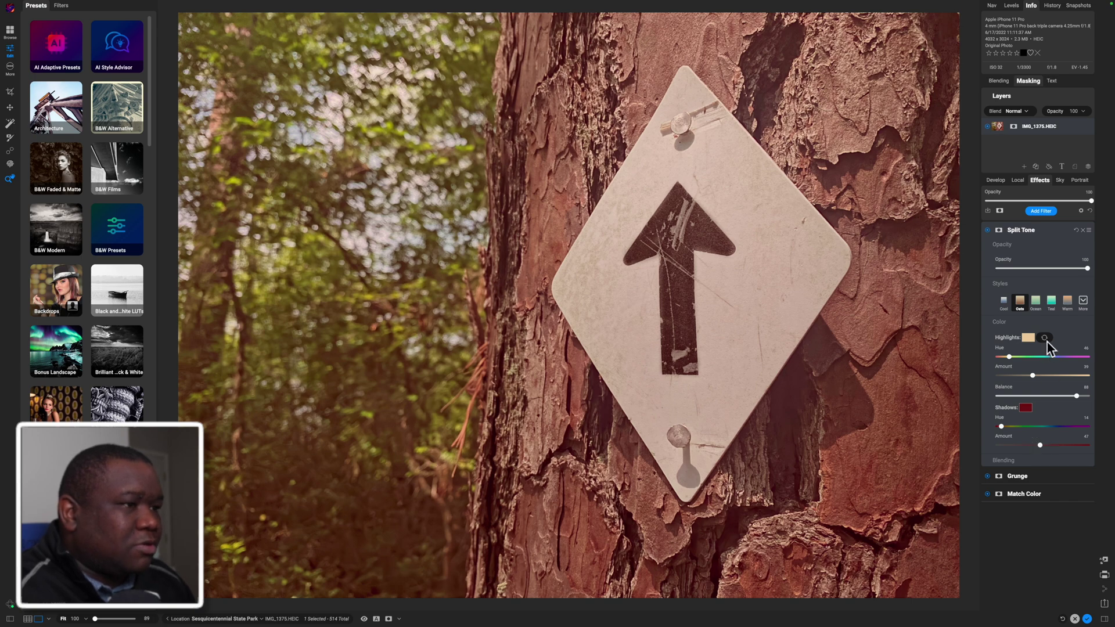
left_click_drag(1039, 444, 1037, 445)
left_click_drag(1086, 269, 1034, 271)
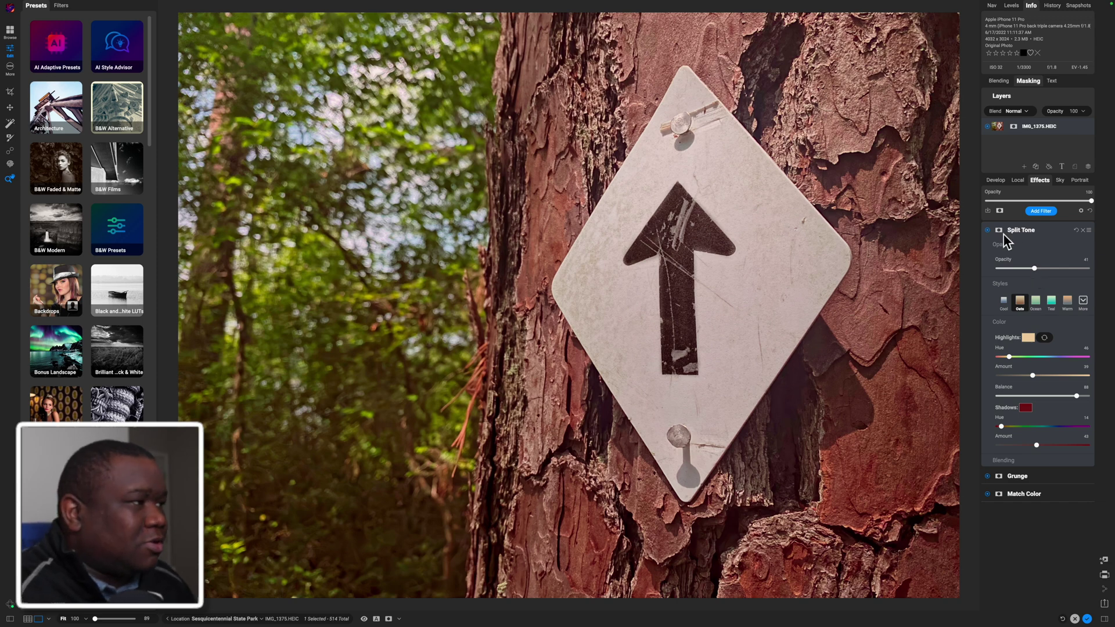
left_click(988, 230)
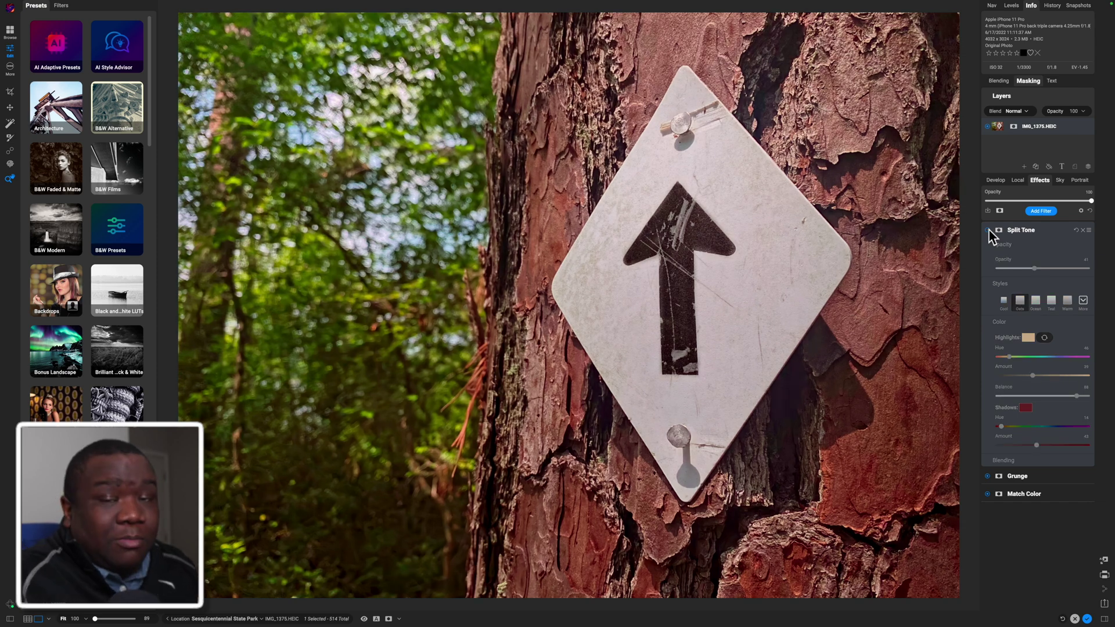
left_click(988, 230)
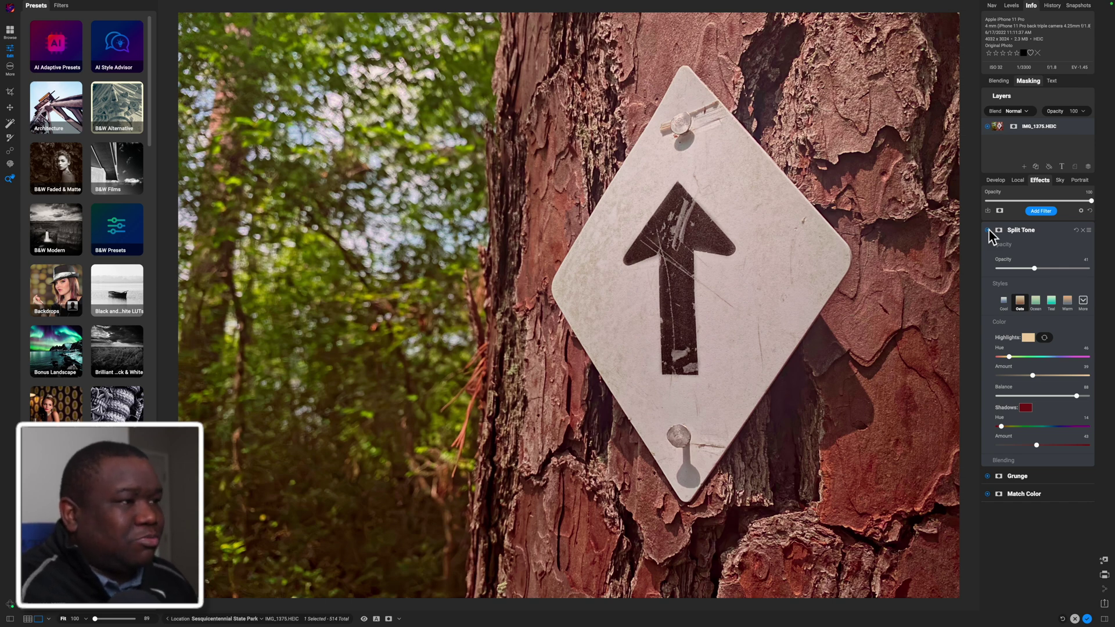
left_click(1047, 228)
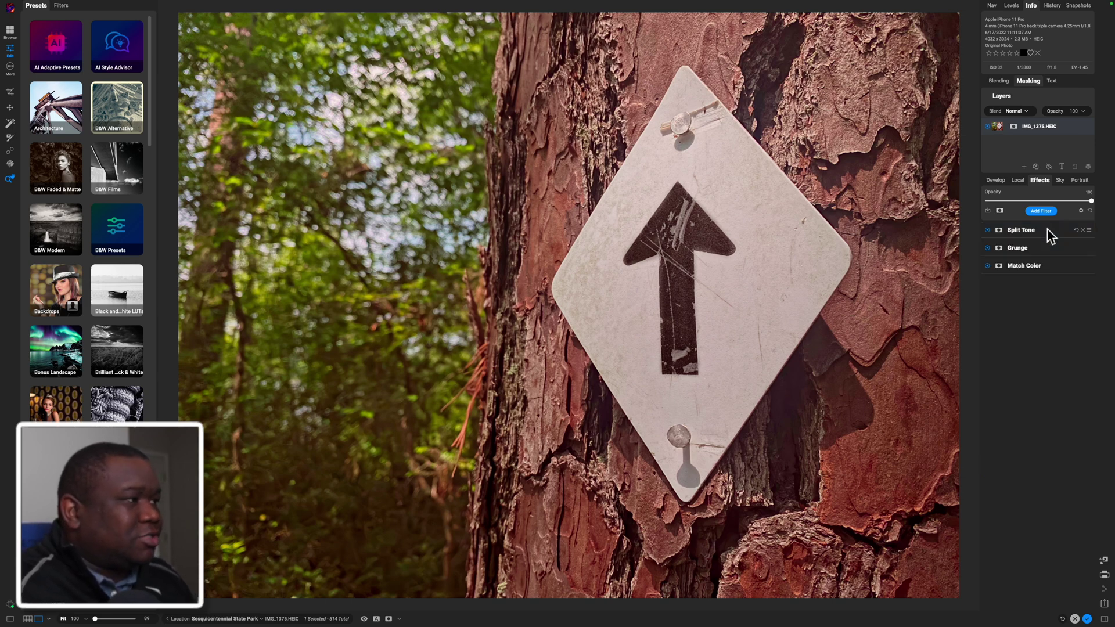
Add a new local adjustment layer masked with the Linear Left gradient preset.
left_click(1015, 180)
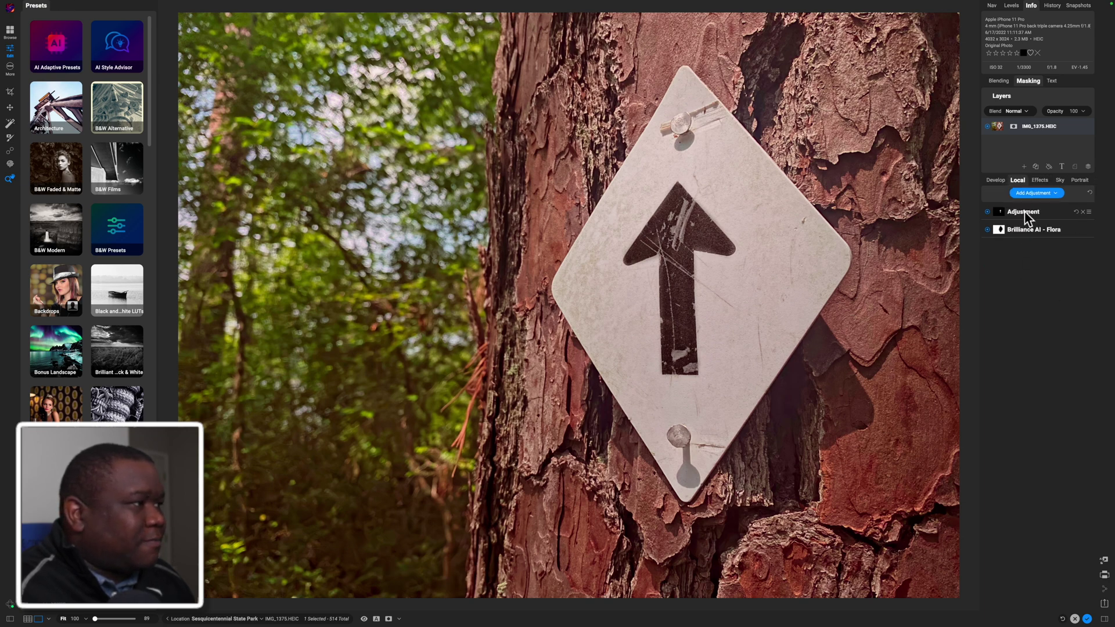
left_click(1029, 194)
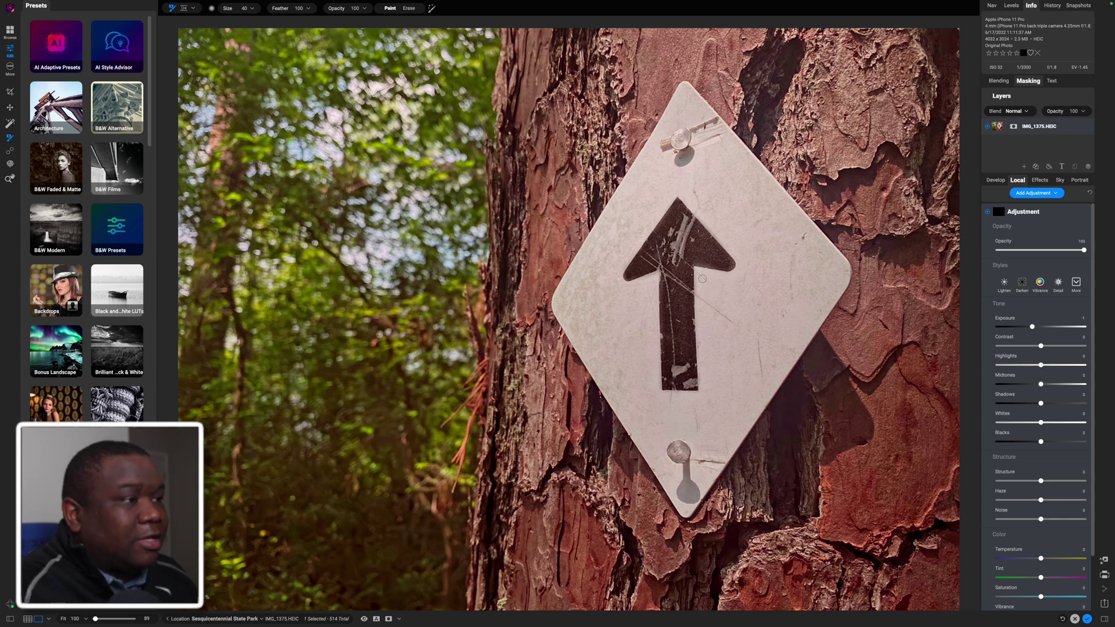
key("u")
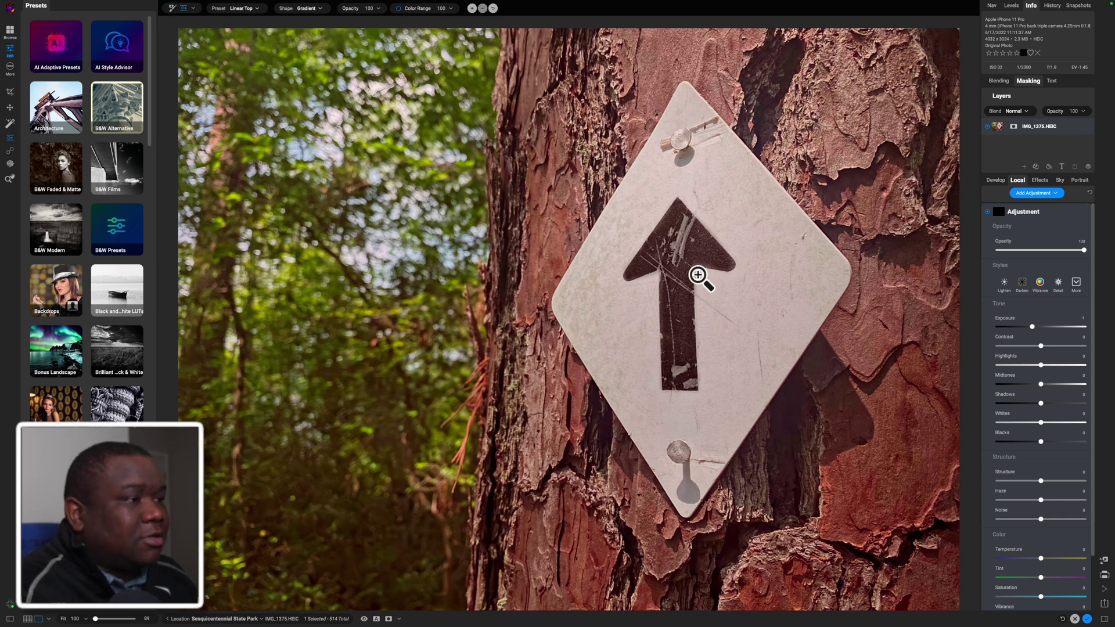
left_click(253, 9)
left_click(245, 44)
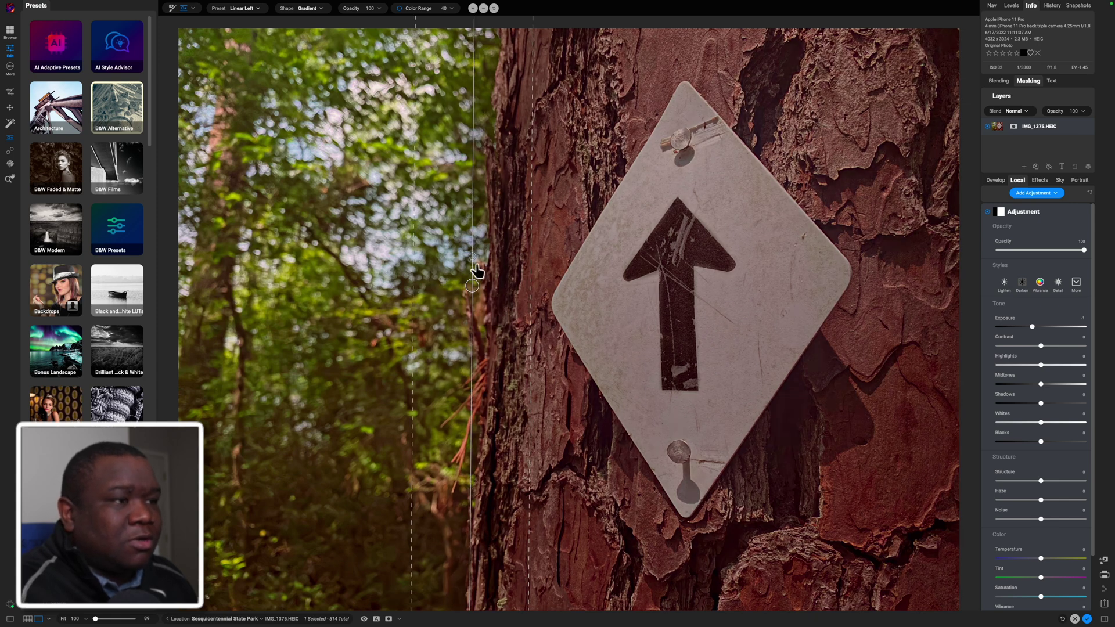
Flip, widen the transition of, and move the gradient to cover the trees on the left.
left_click_drag(474, 263, 468, 341)
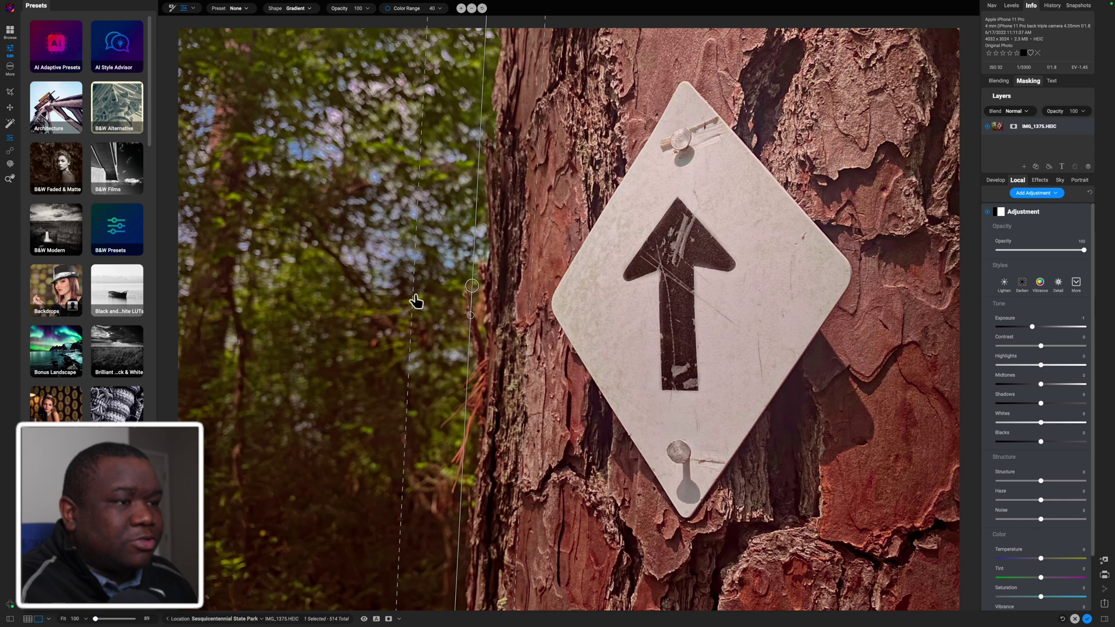
left_click_drag(409, 296, 298, 284)
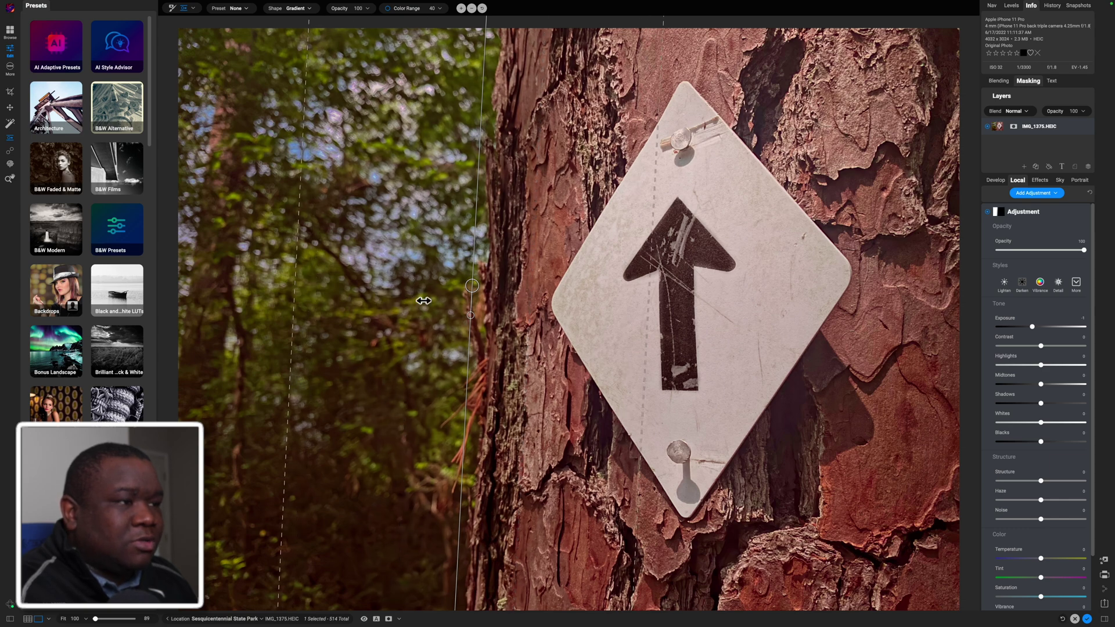
left_click_drag(475, 290, 438, 280)
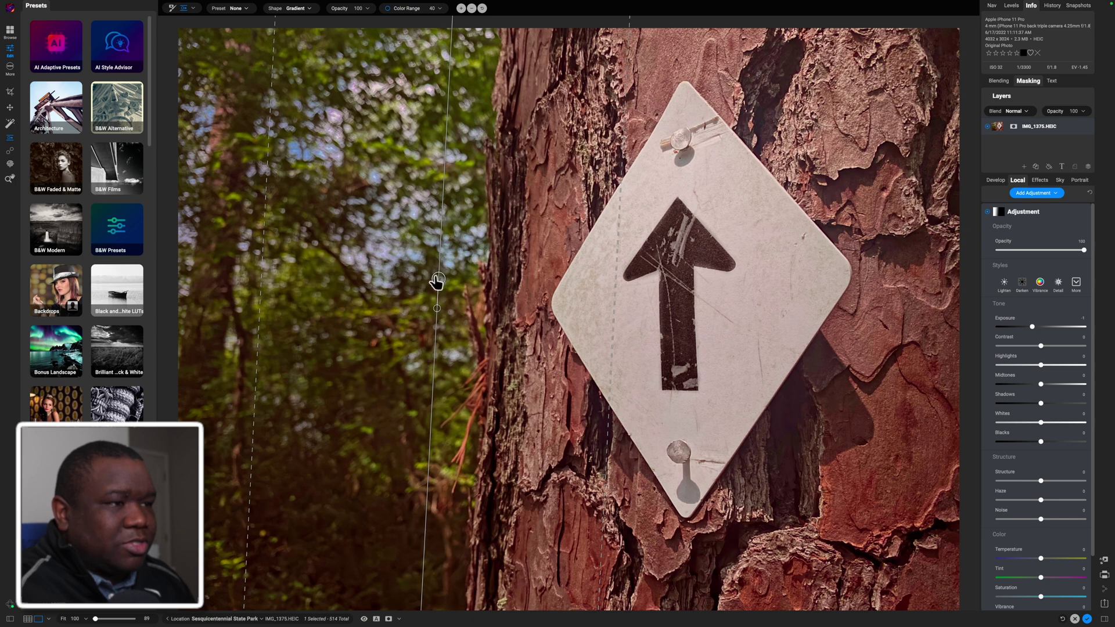
left_click_drag(441, 279, 446, 279)
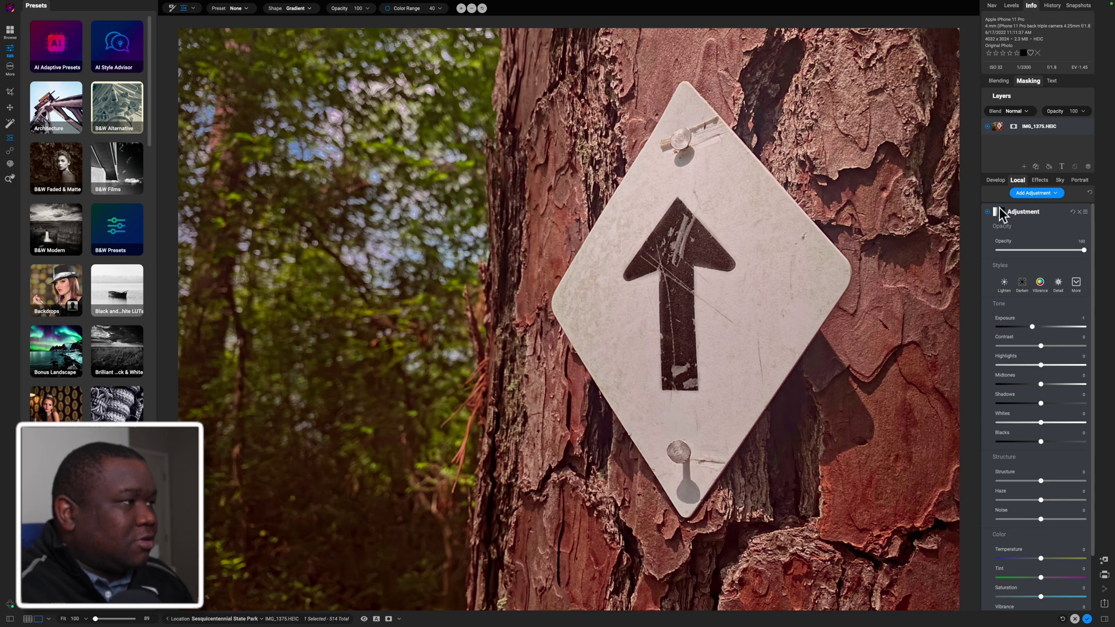
Switch the masking bug to a Reflected Gradient shape and centre it on the arrow sign.
key("b")
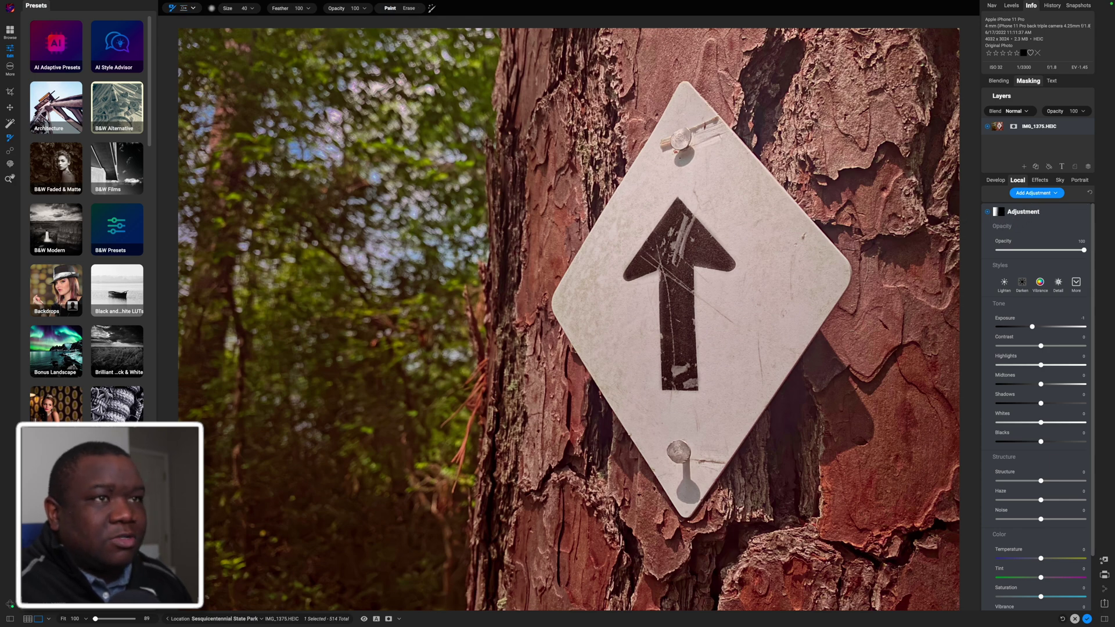
key("g")
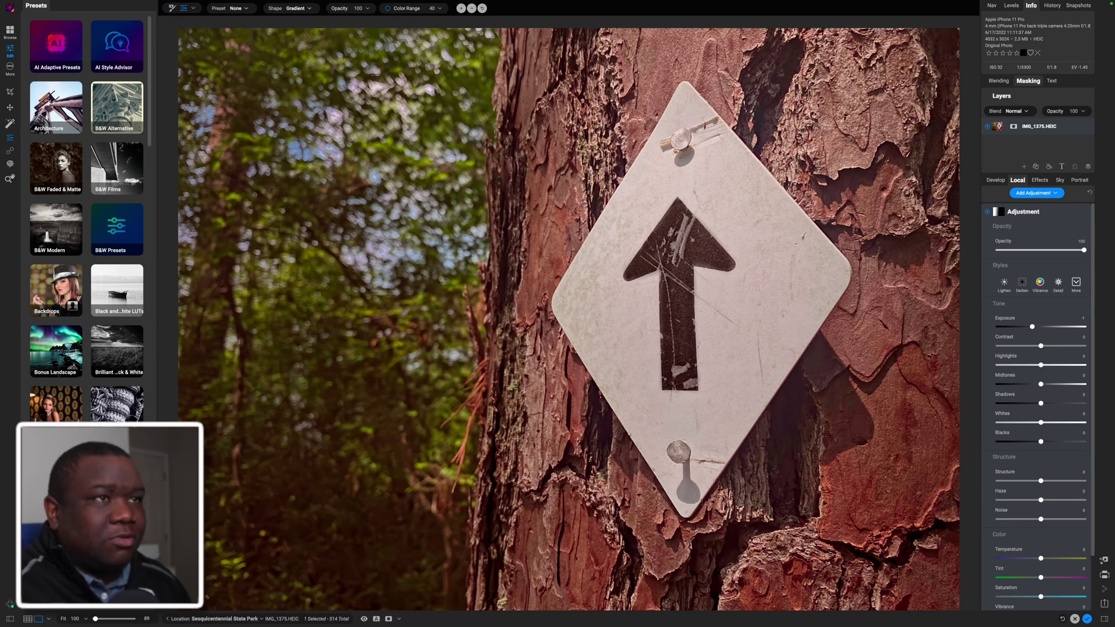
left_click(297, 8)
left_click(303, 28)
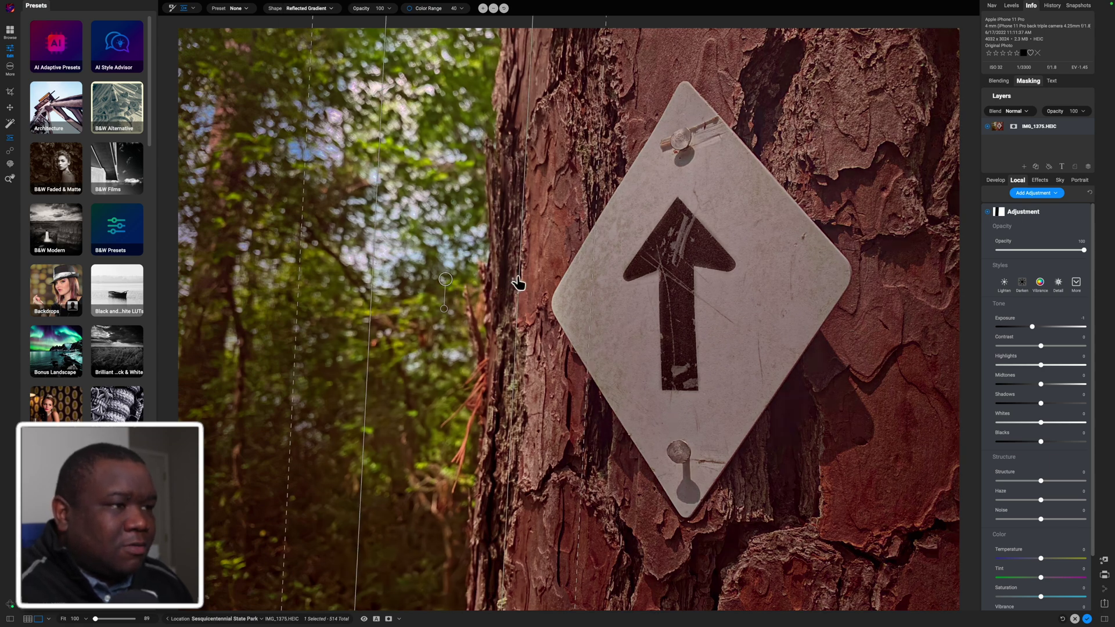
left_click_drag(517, 278, 776, 289)
Adjust the gradient's feather lines around the sign, then toggle the layer off and on to compare.
left_click_drag(851, 293, 953, 297)
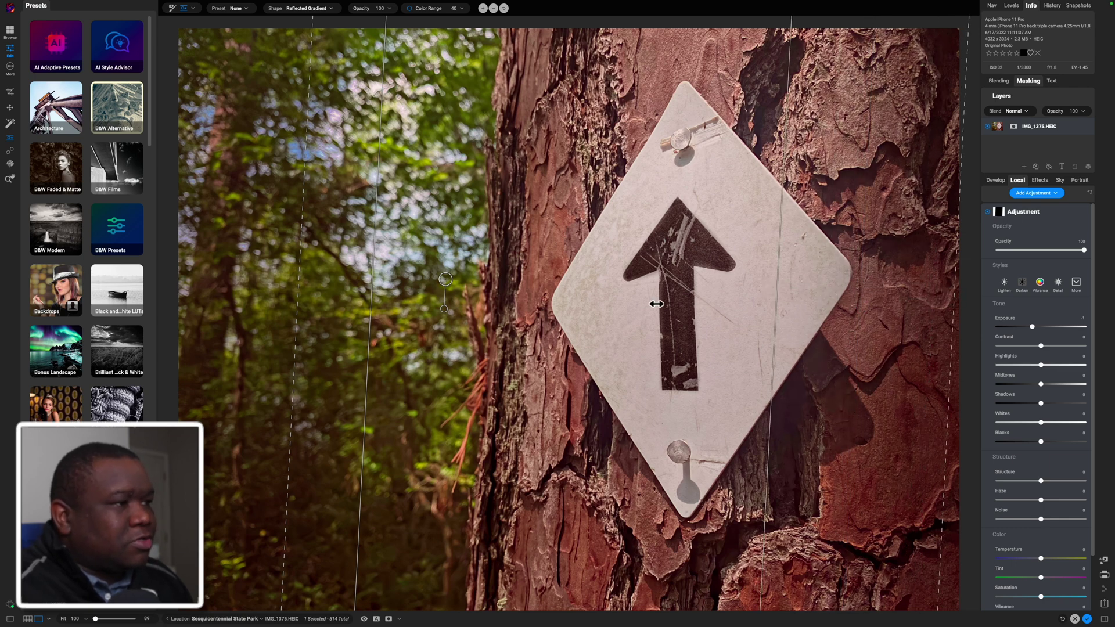
left_click_drag(372, 289, 516, 293)
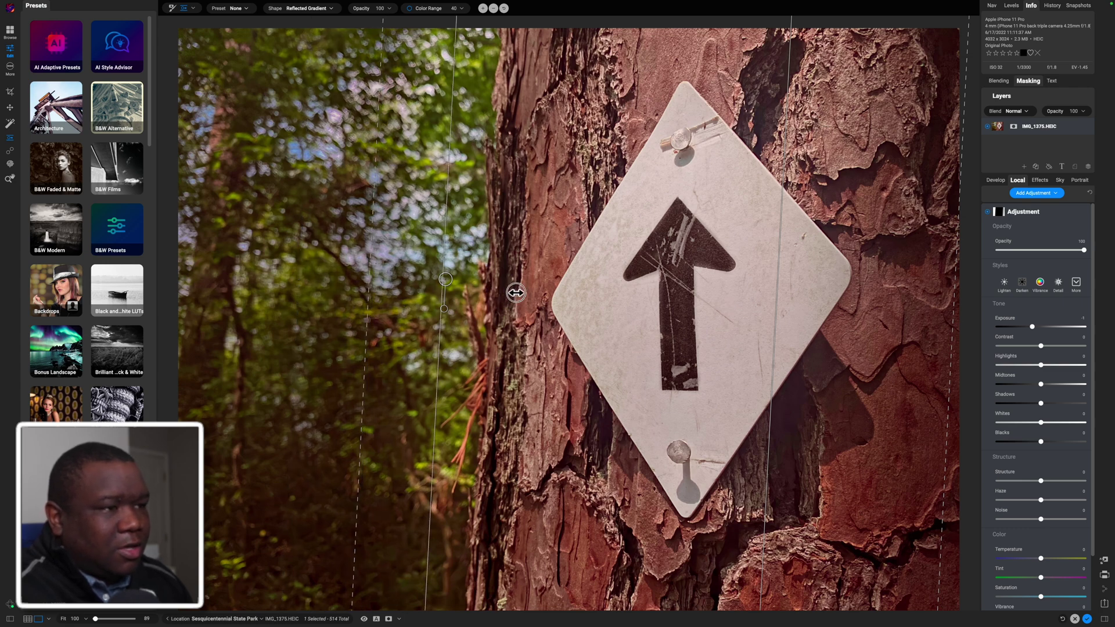
left_click_drag(440, 280, 530, 281)
left_click_drag(843, 284, 730, 274)
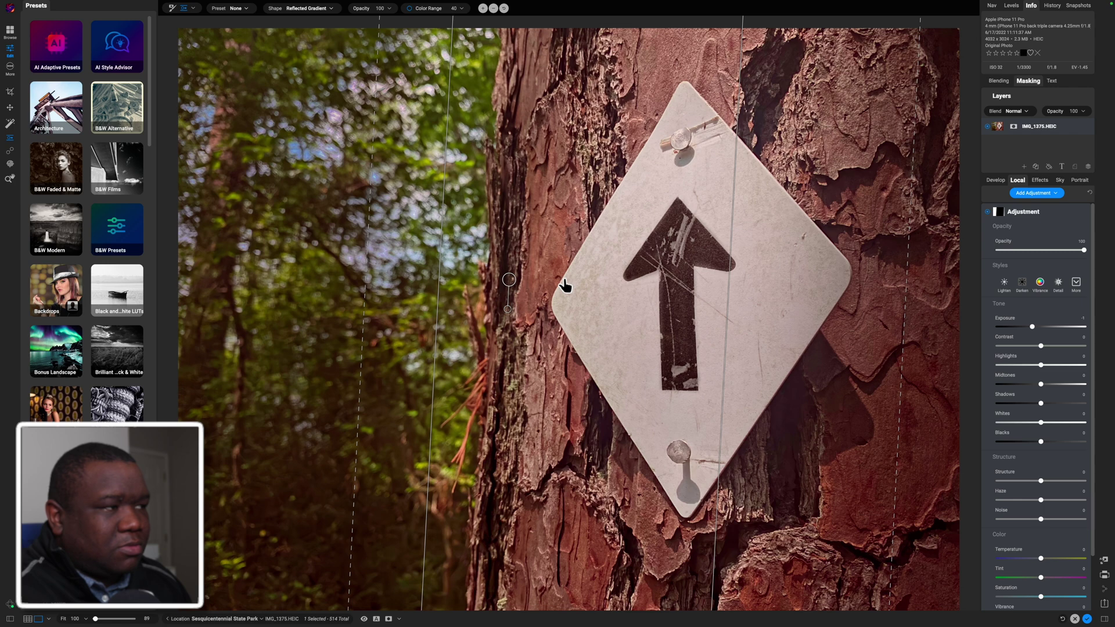
left_click_drag(439, 291, 486, 282)
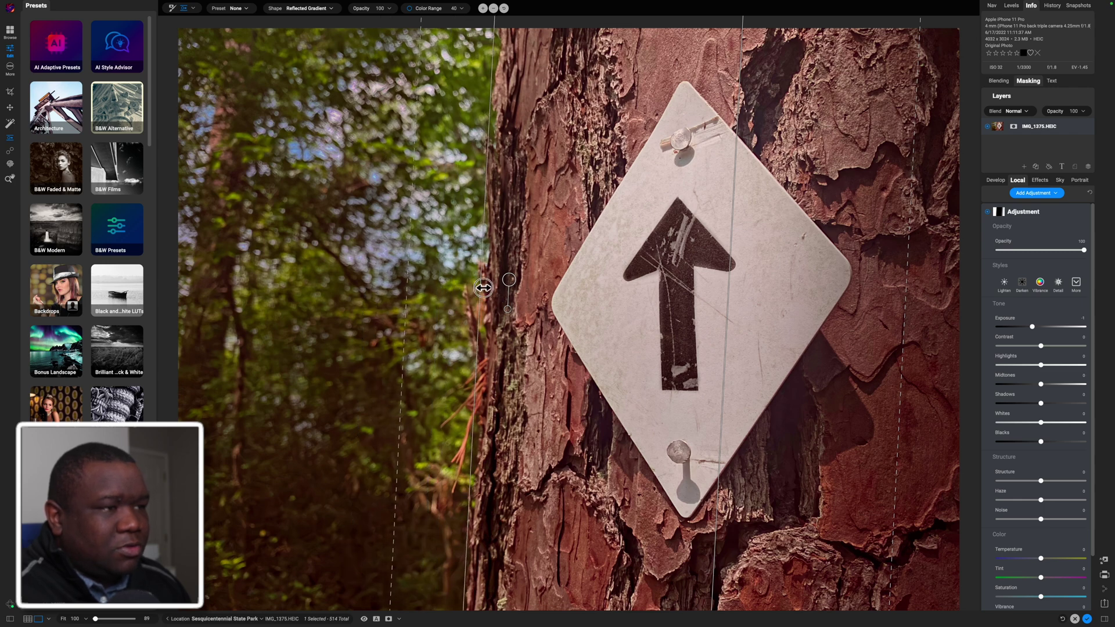
left_click_drag(412, 286, 266, 267)
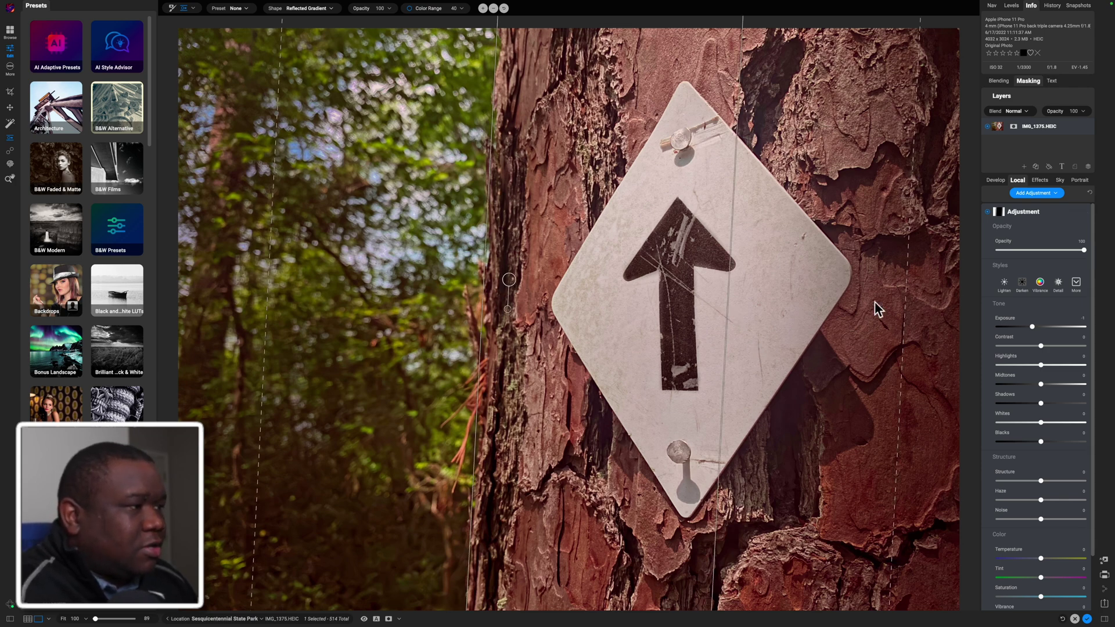
left_click_drag(876, 306, 802, 306)
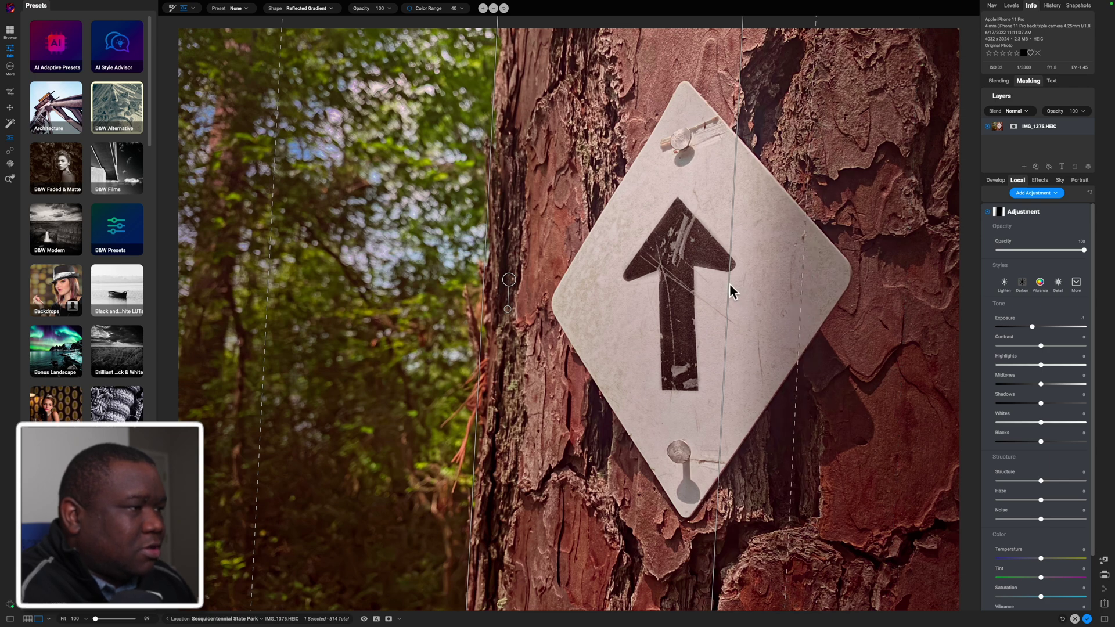
left_click_drag(735, 291, 824, 290)
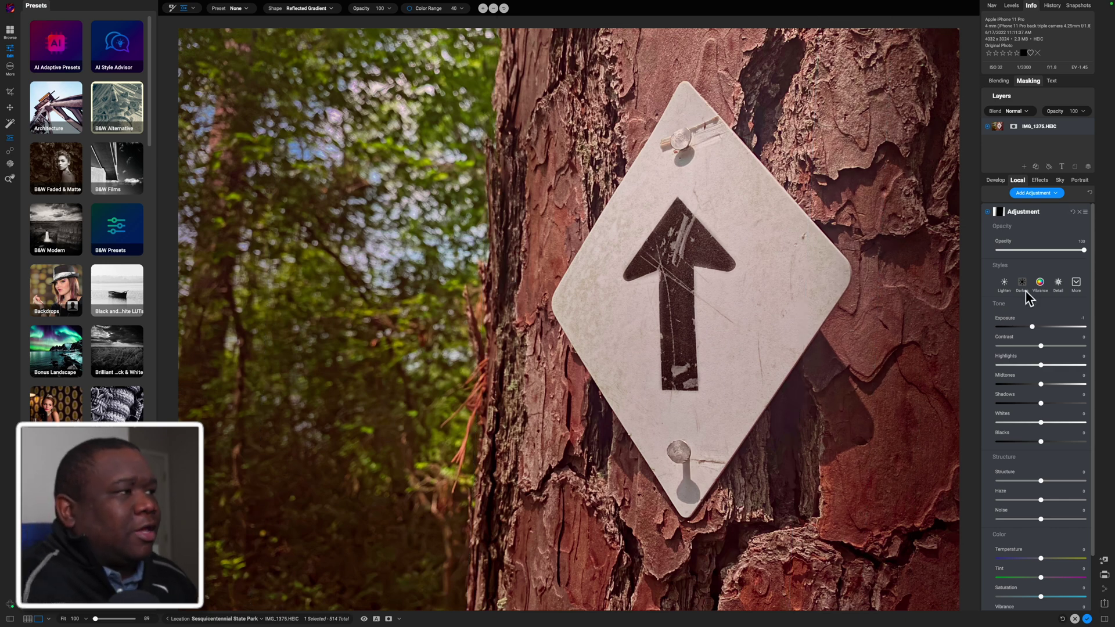
left_click(987, 212)
left_click(987, 213)
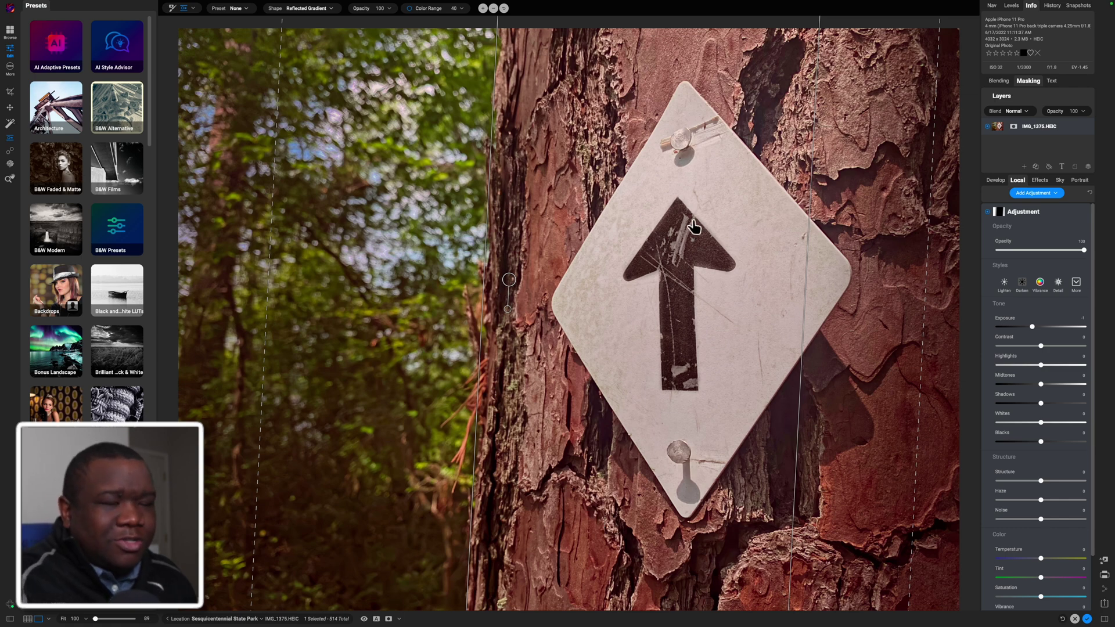
Collapse the Adjustment panel and compare the edited sign photo with the original using backslash.
left_click(1033, 218)
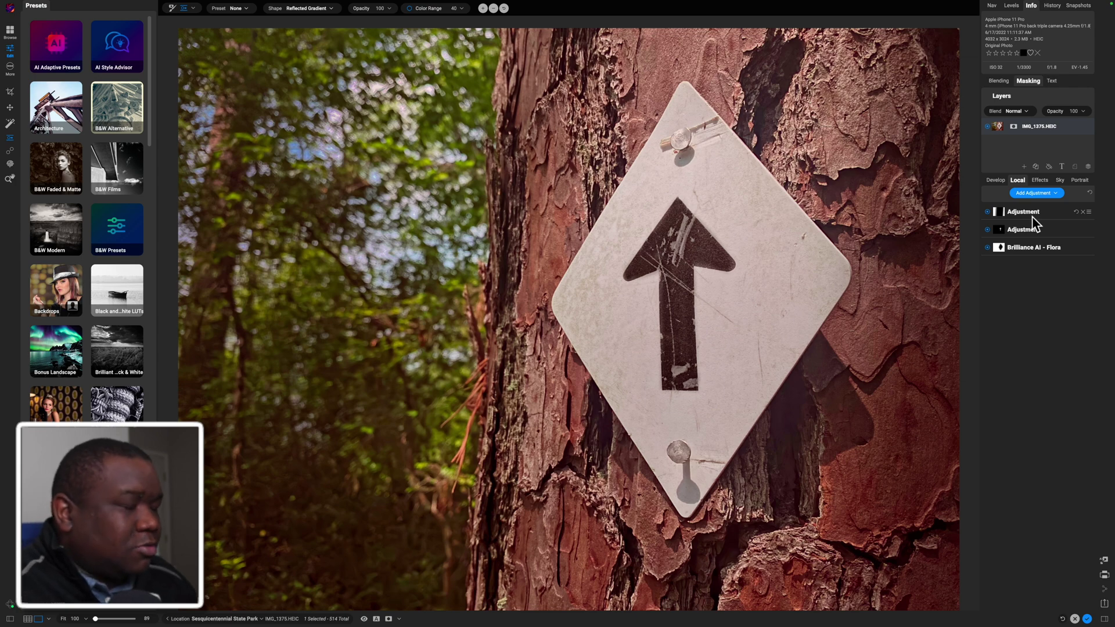
key("backslash")
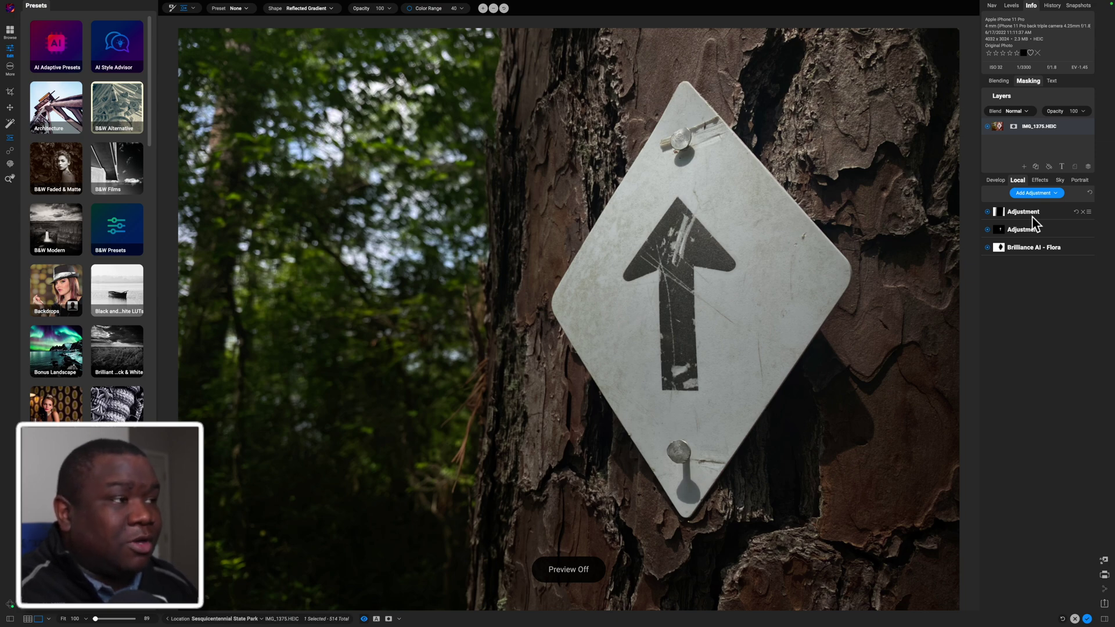
key("backslash")
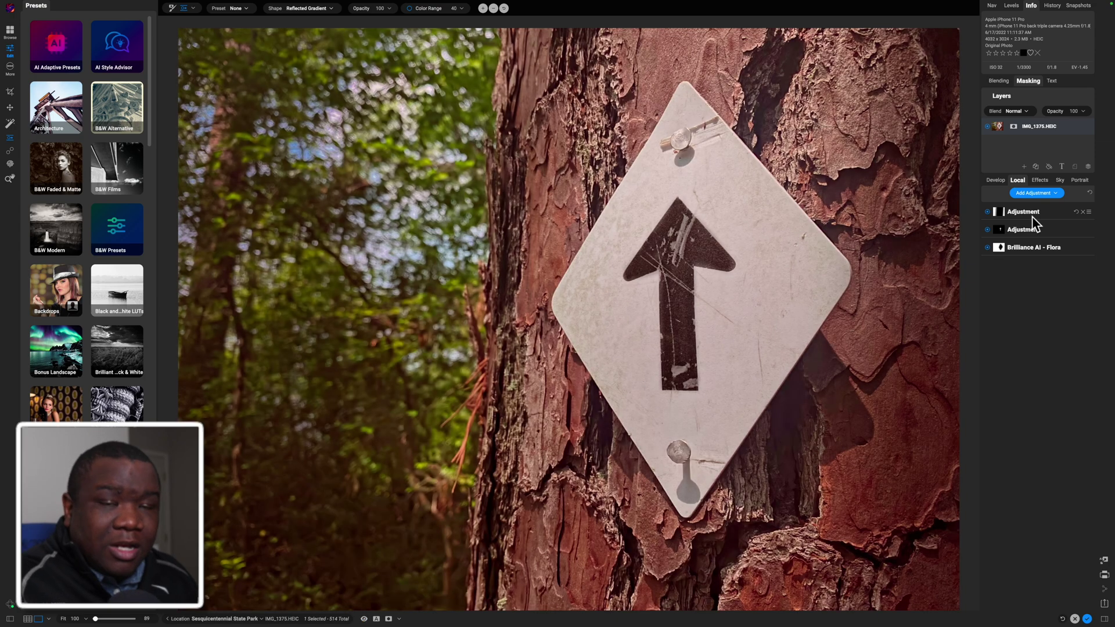